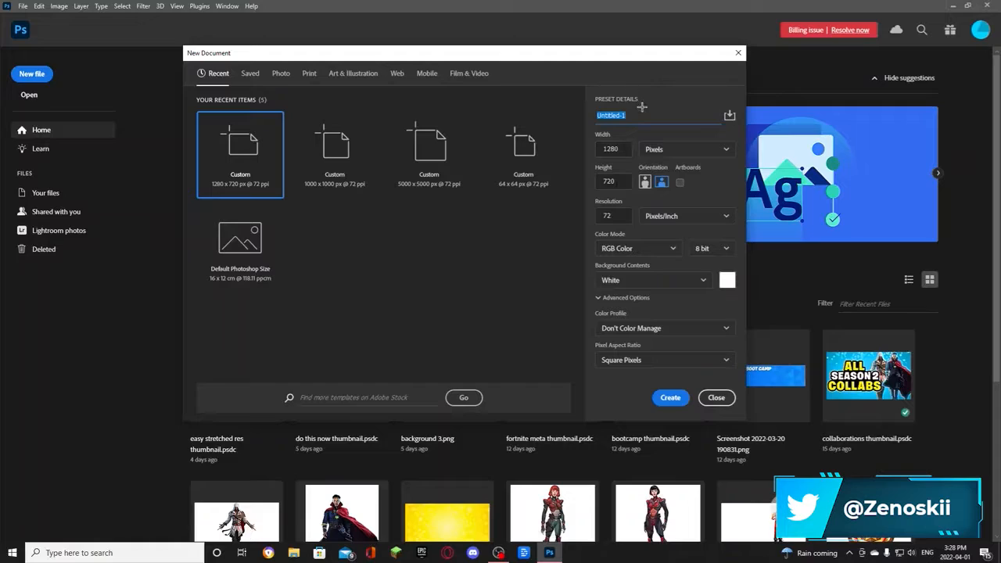
Create a new 1280 x 720 px document named "thumbnail tutorial"
key("BackSpace")
left_click(670, 397)
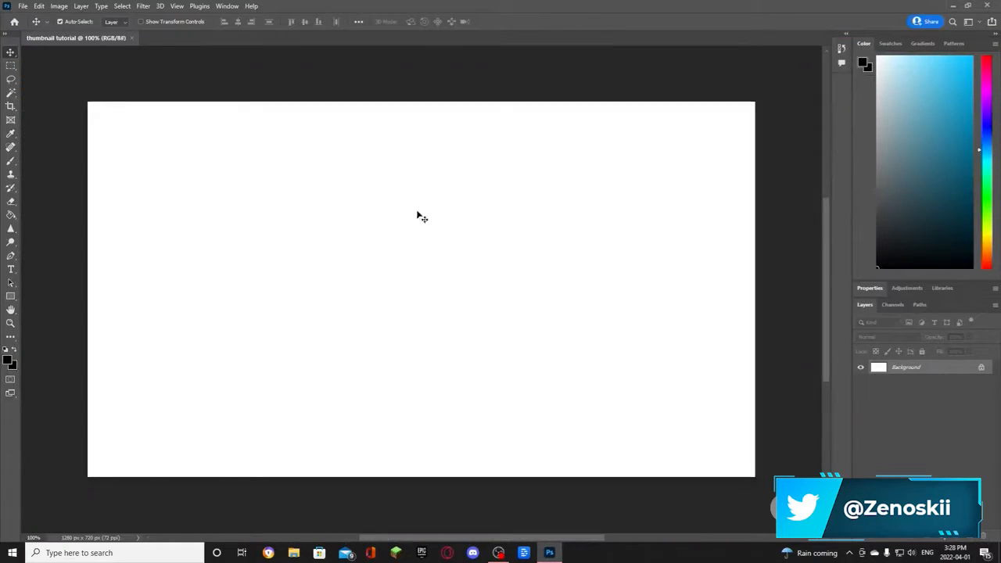
scroll(366, 191, "down", 3)
scroll(363, 196, "up", 5)
scroll(362, 199, "down", 2)
Open File Explorer in a small window over the empty canvas and go to the Pictures folder
left_click(294, 553)
left_click_drag(274, 121, 687, 219)
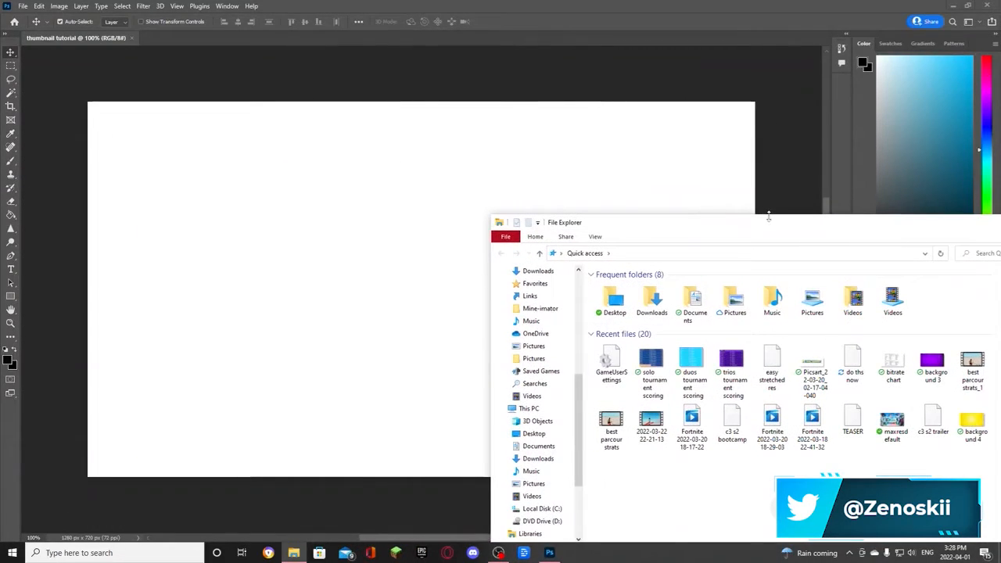
left_click_drag(769, 217, 672, 264)
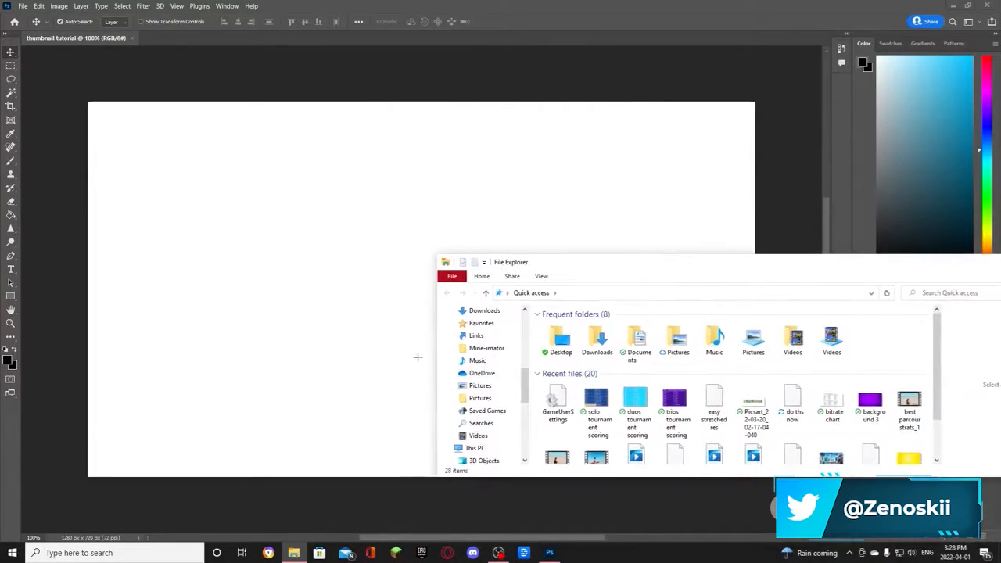
left_click_drag(700, 290, 695, 311)
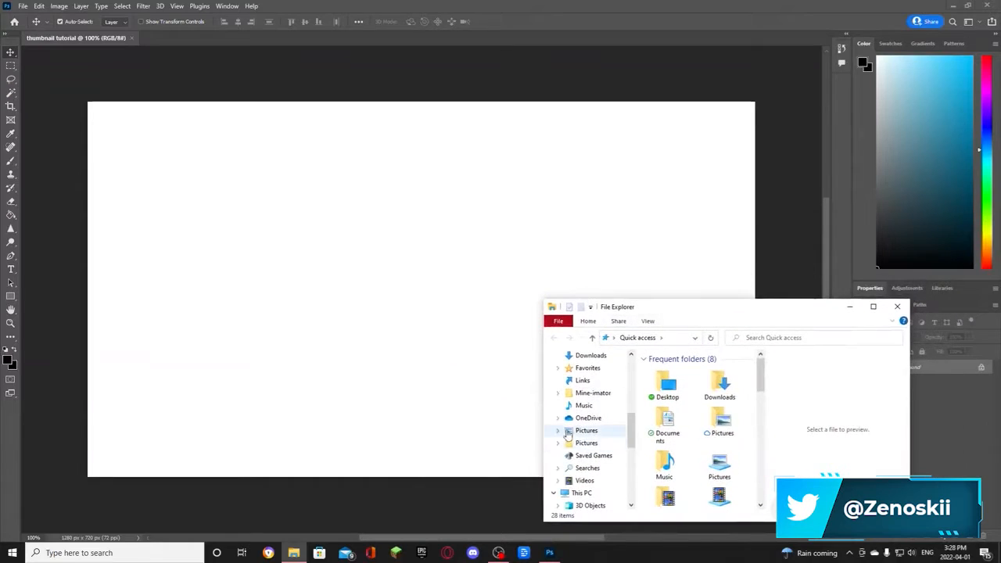
scroll(585, 426, "down", 1)
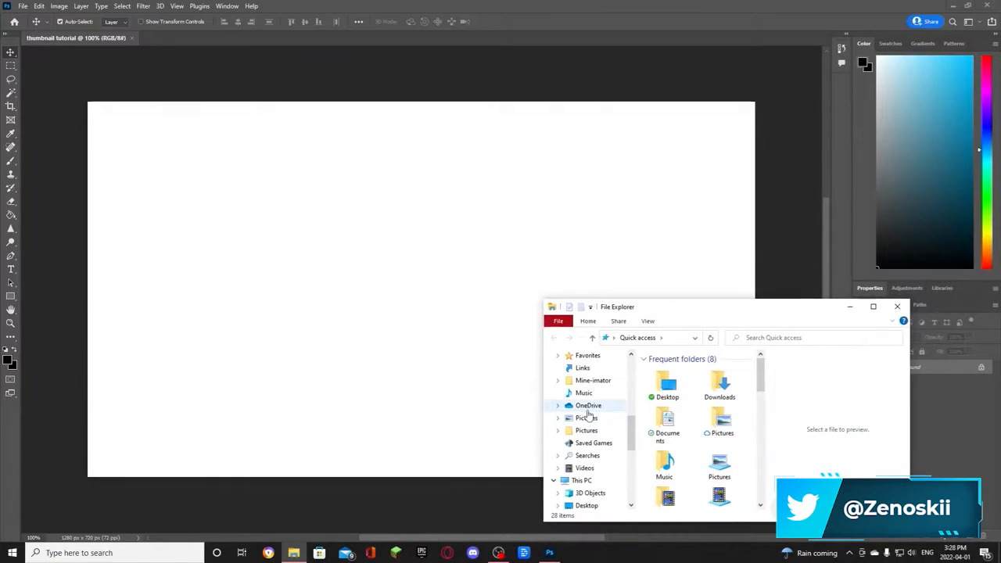
left_click(587, 418)
Place the purple "background 3" picture from the Pictures folder onto the canvas so it fills the document
scroll(700, 423, "down", 5)
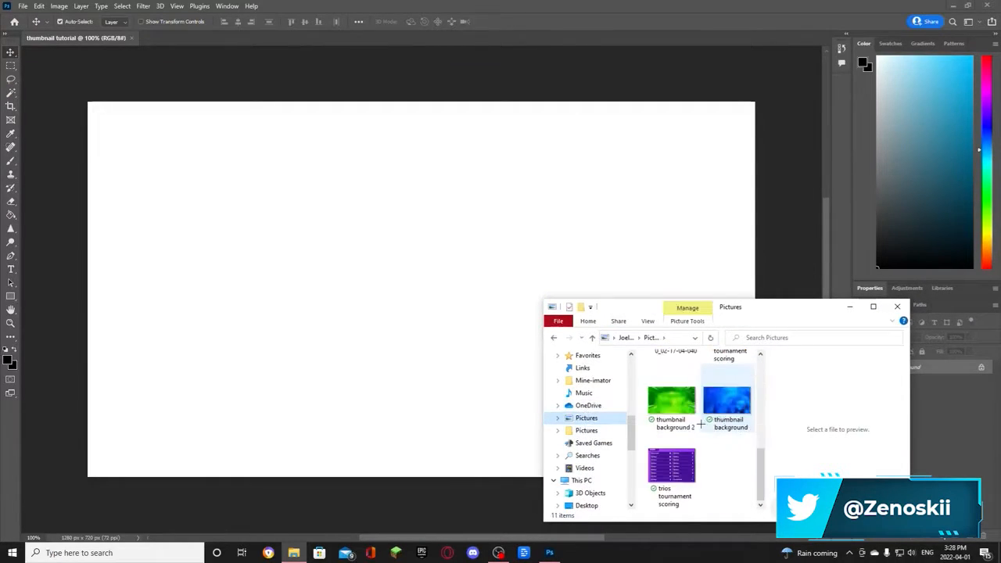
scroll(700, 423, "up", 5)
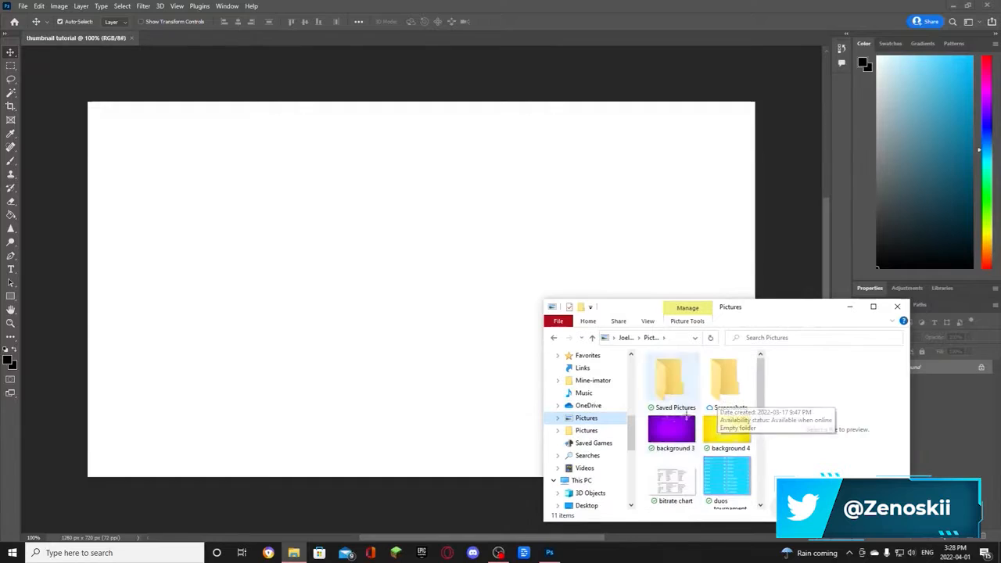
left_click(673, 423)
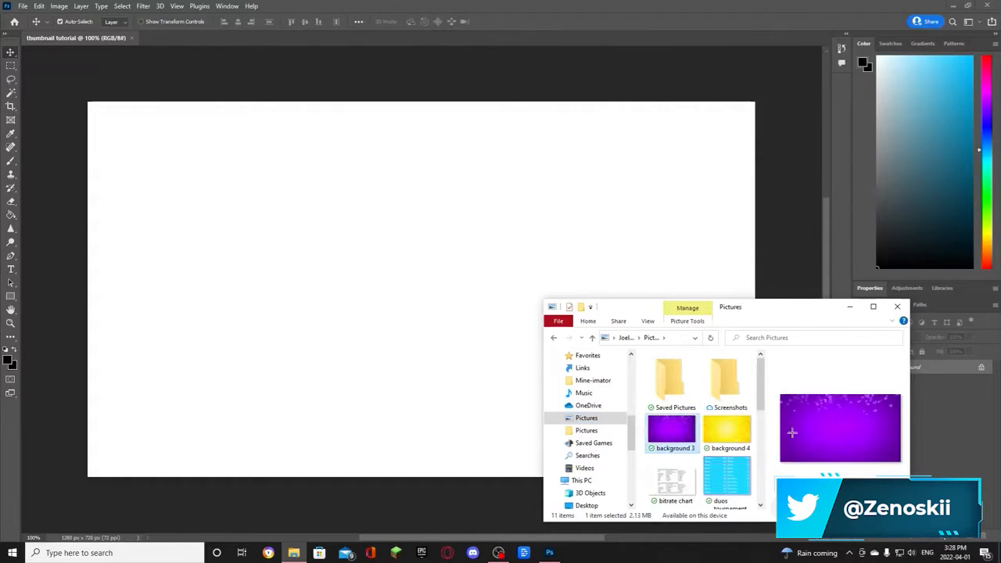
left_click_drag(792, 433, 344, 294)
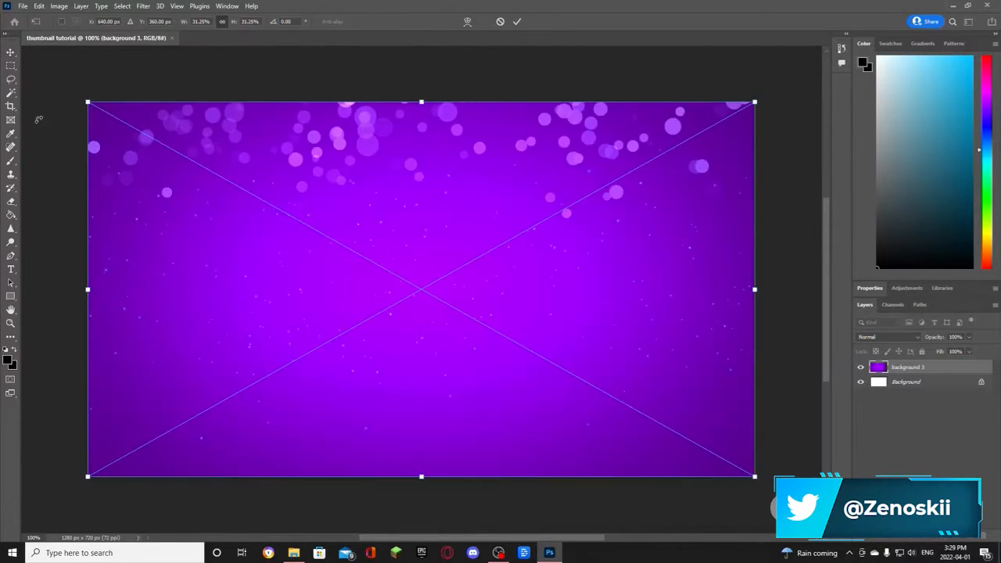
key("Return")
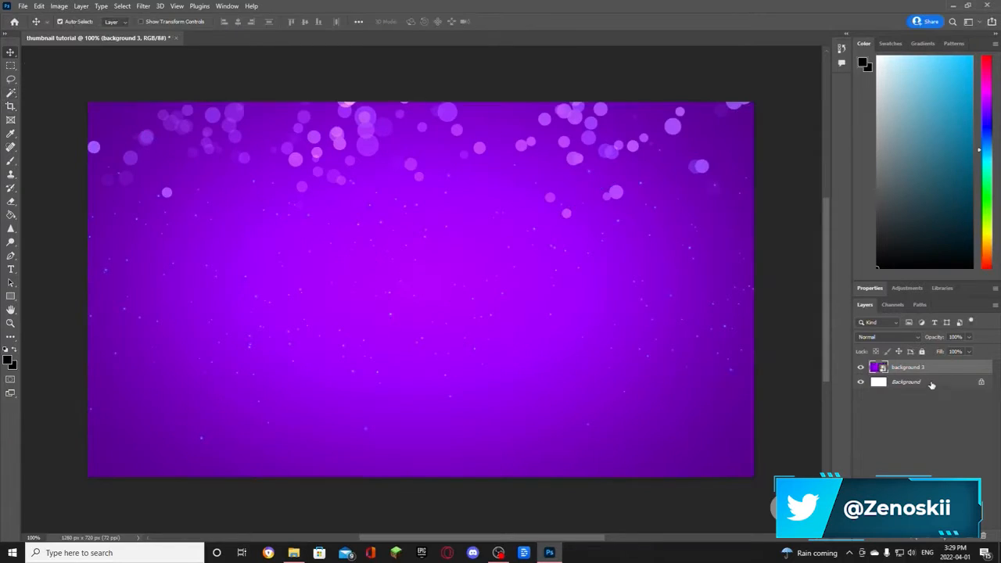
Delete the white Background layer and enlarge the background 3 image slightly beyond the canvas edges
left_click(929, 383)
key("Delete")
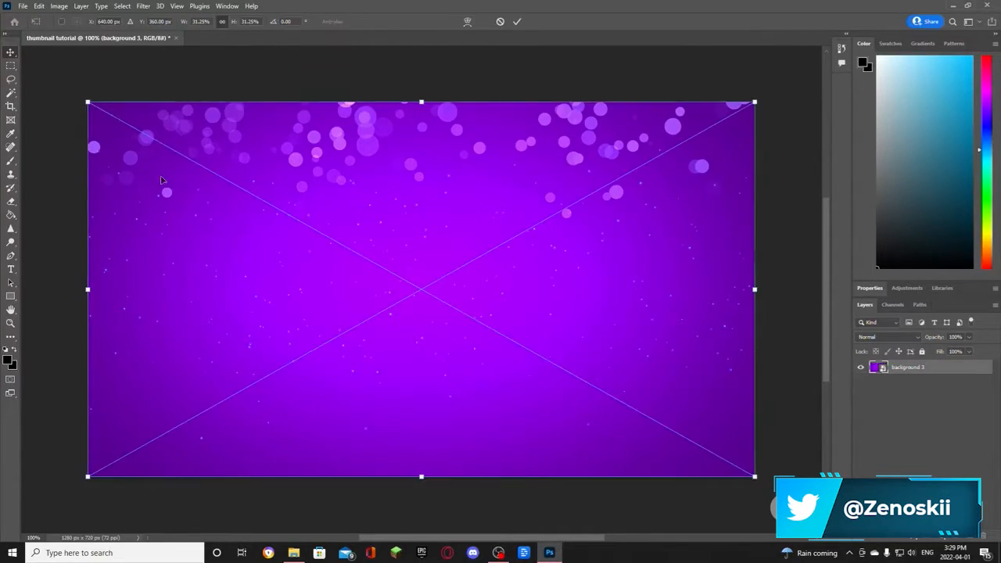
key("ctrl+t")
mouse_move(87, 101)
left_mouse_down()
mouse_move(83, 94)
mouse_move(150, 136)
mouse_move(83, 94)
mouse_move(106, 113)
mouse_move(81, 106)
left_mouse_up()
left_click_drag(178, 156, 178, 158)
key("Return")
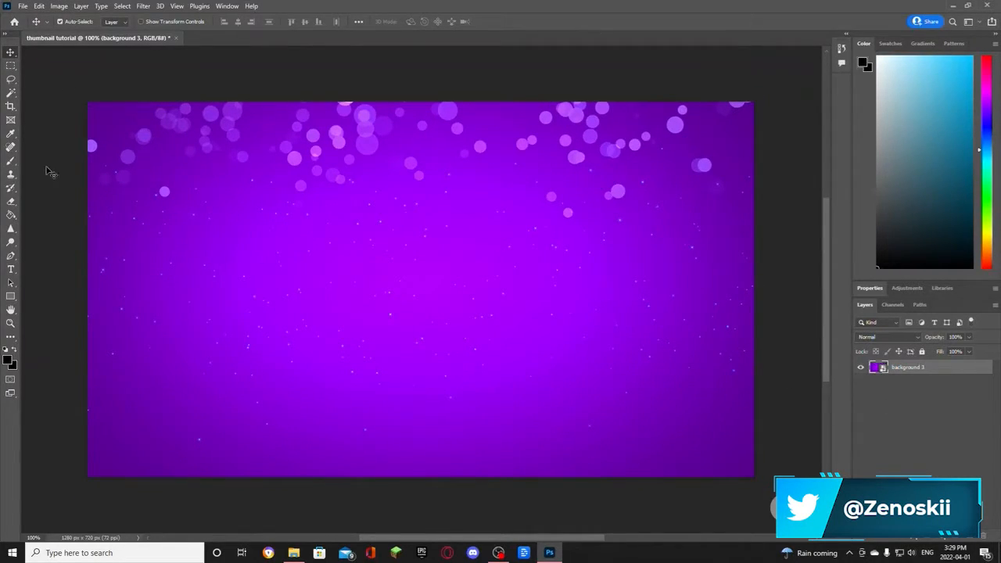
Recolor the background 3 layer from purple to golden yellow with a Hue/Saturation adjustment
left_click(55, 6)
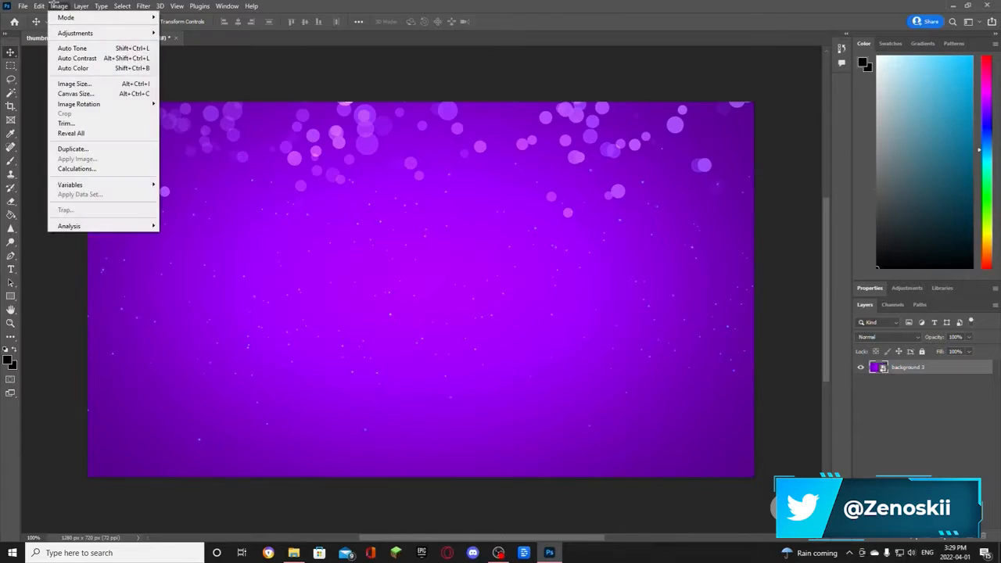
left_click(309, 69)
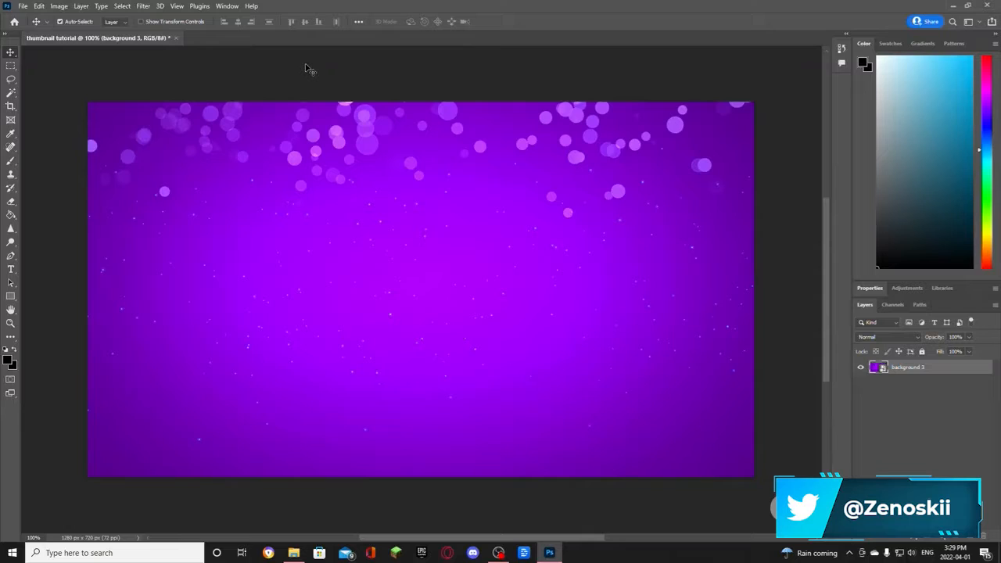
left_click(58, 5)
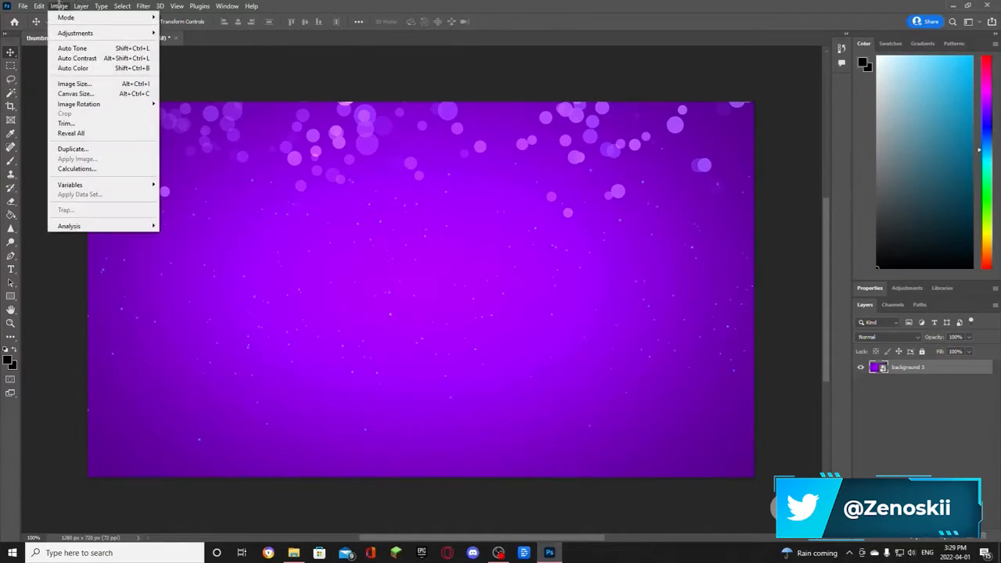
mouse_move(78, 33)
left_click(212, 86)
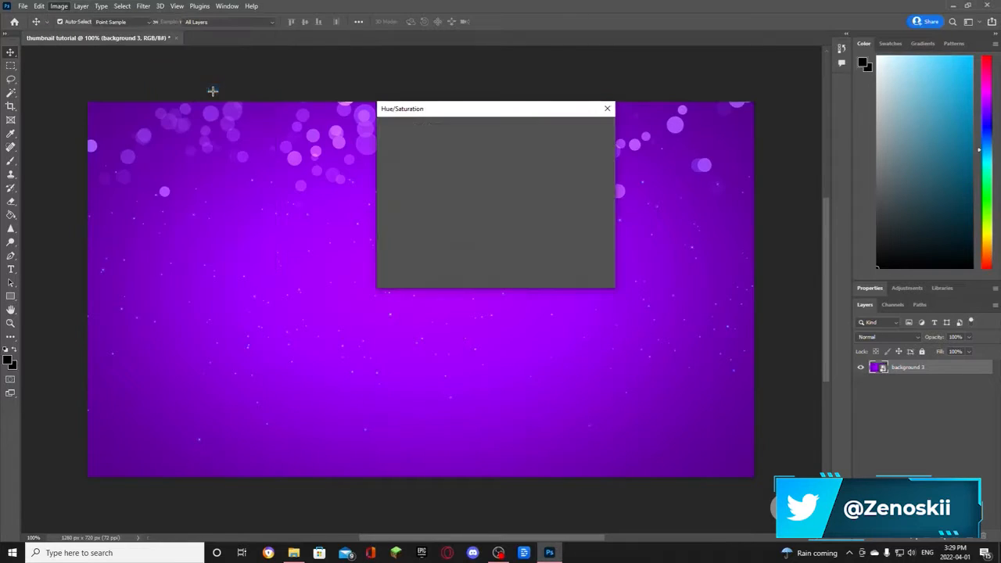
left_click_drag(472, 179, 513, 180)
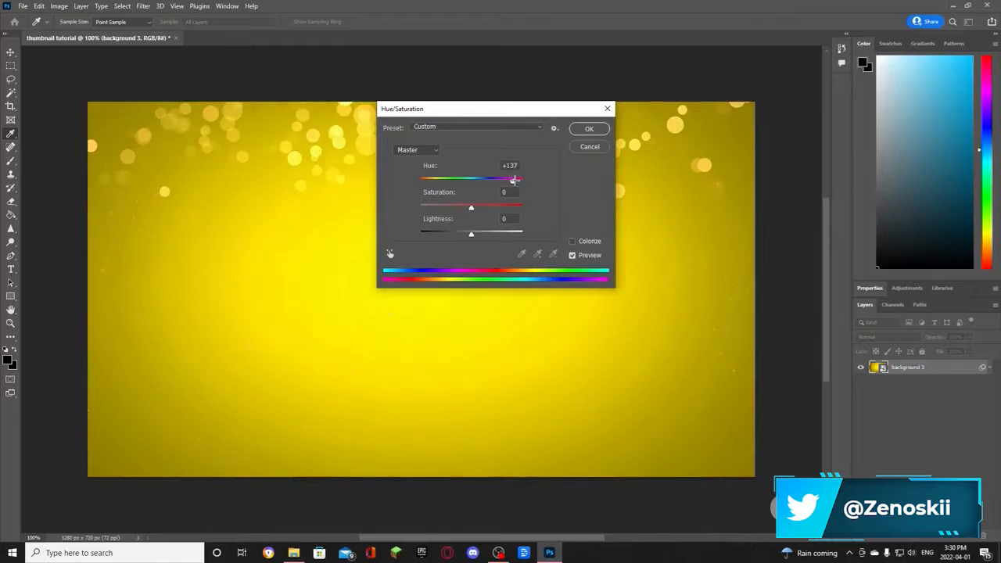
left_click_drag(471, 207, 508, 183)
left_click(589, 128)
key("v")
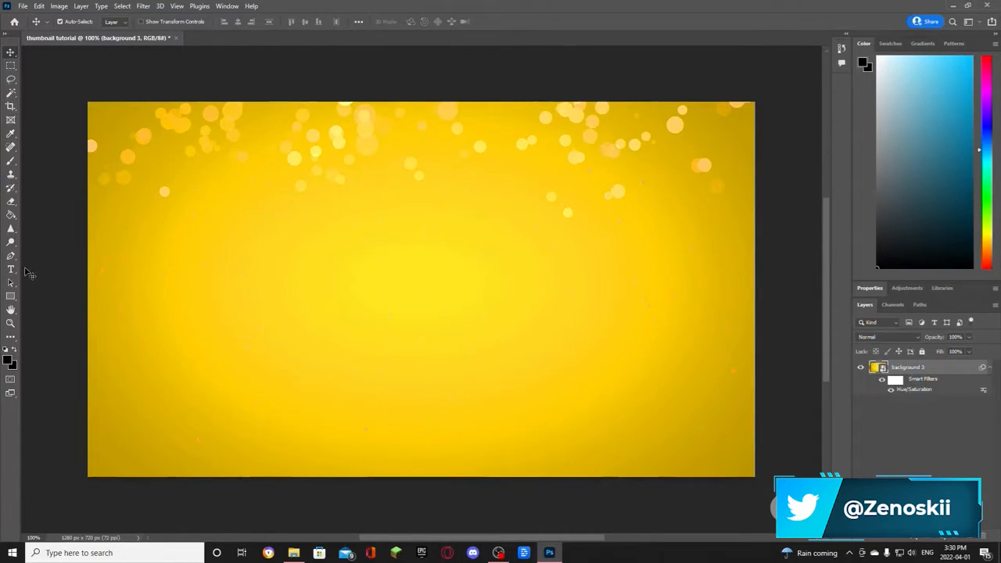
Set up the Horizontal Type tool with a 200 pt size and the bright blue text color 00baff
left_click(11, 269)
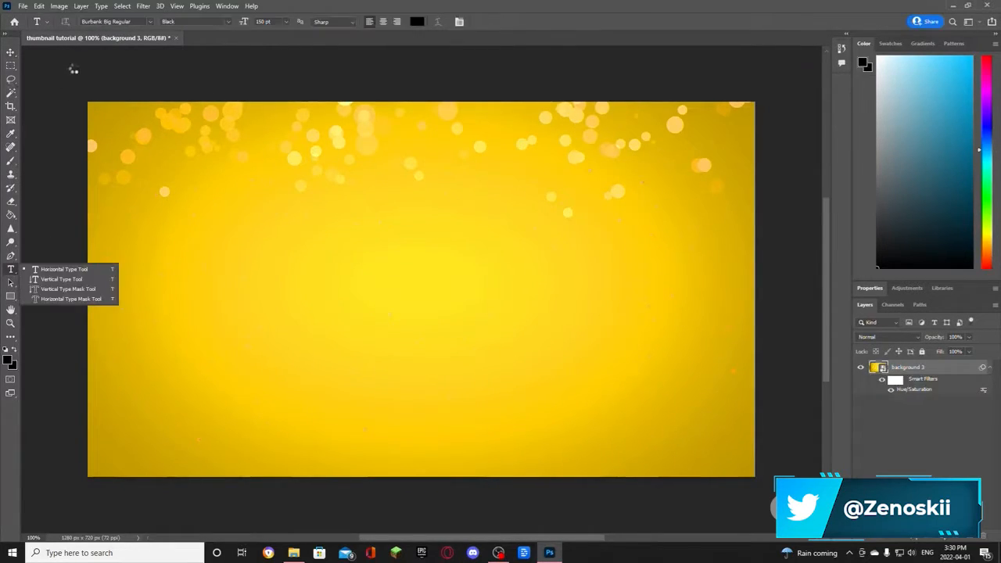
left_click(69, 269)
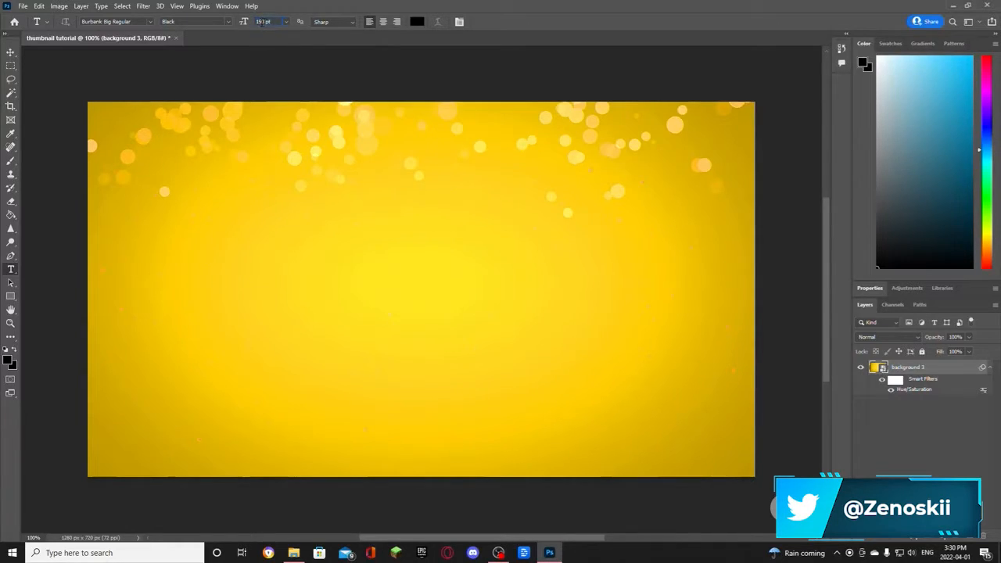
left_click_drag(248, 26, 273, 29)
left_click(415, 21)
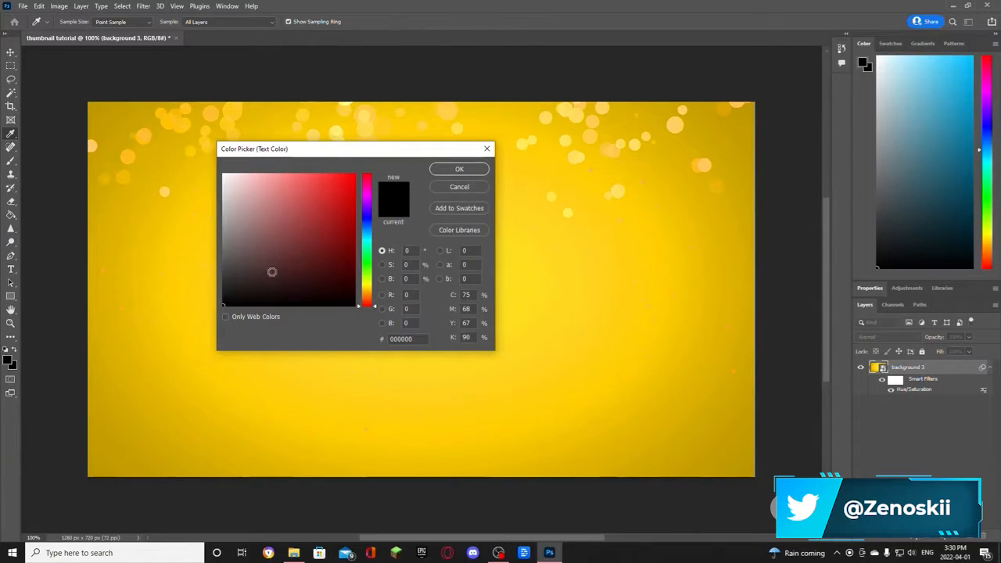
left_click_drag(372, 280, 371, 234)
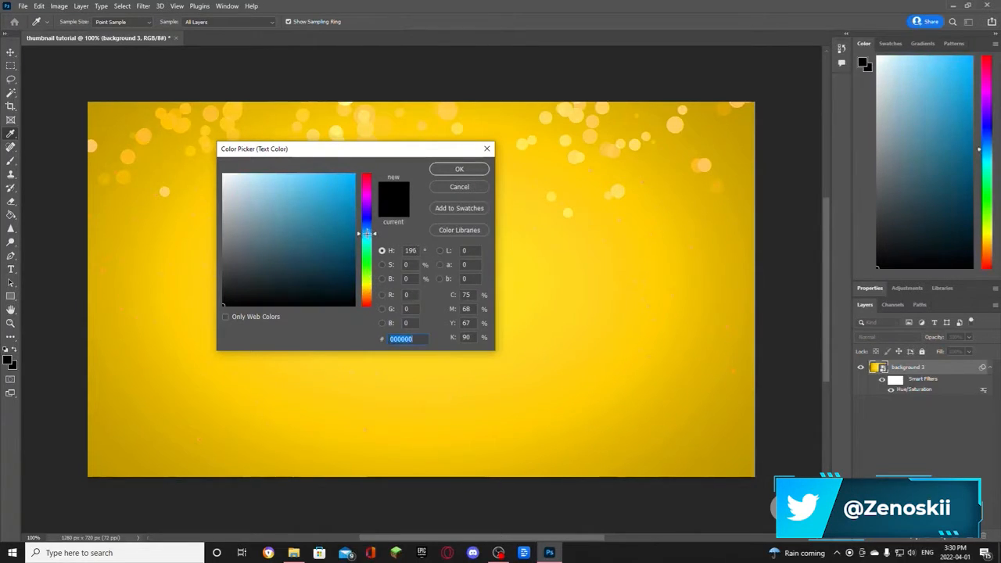
left_click_drag(348, 183, 369, 174)
left_click(459, 169)
Add the text "MAKE" and move it to the upper middle of the canvas
left_click(467, 170)
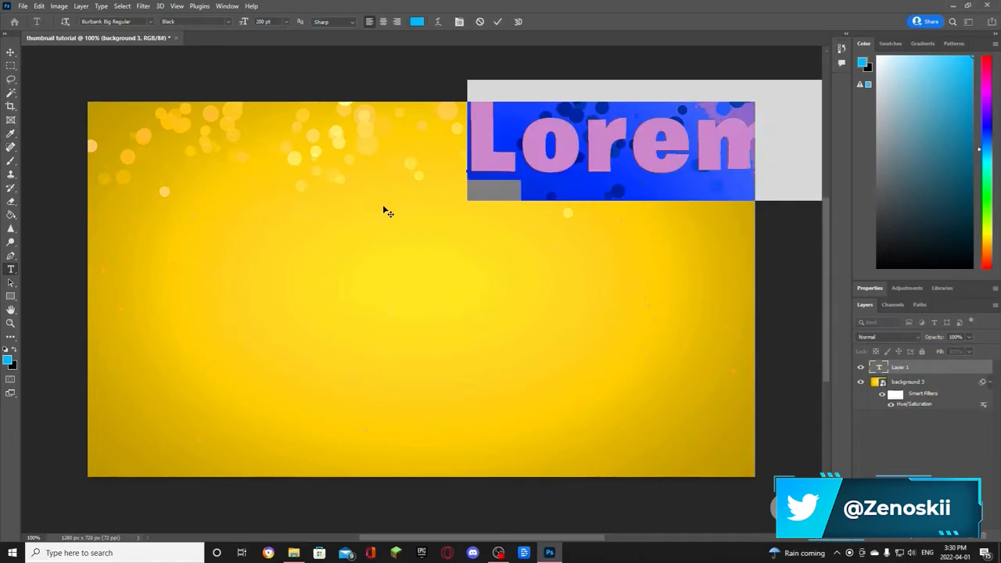
type("MAKE")
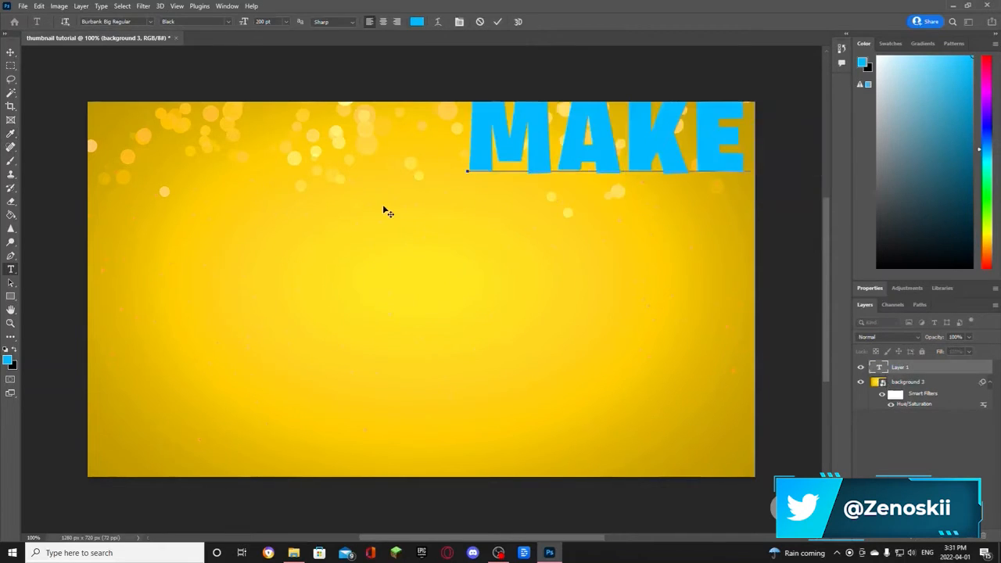
left_click(10, 51)
left_click_drag(476, 120, 296, 149)
Add the text "THUMBNAILS" and center it horizontally in the lower part of the canvas
key("t")
left_click(170, 404)
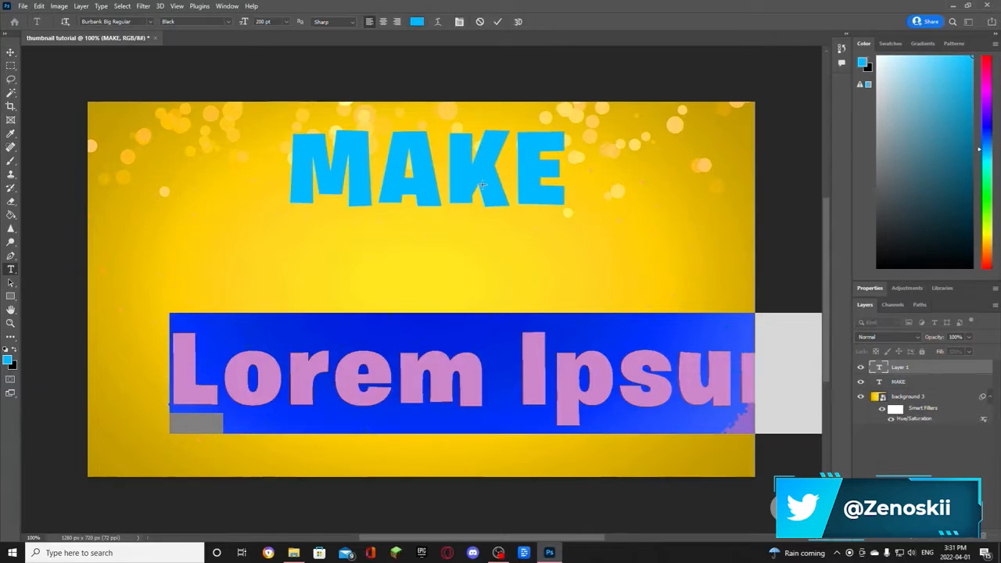
type("THUMBNAIL")
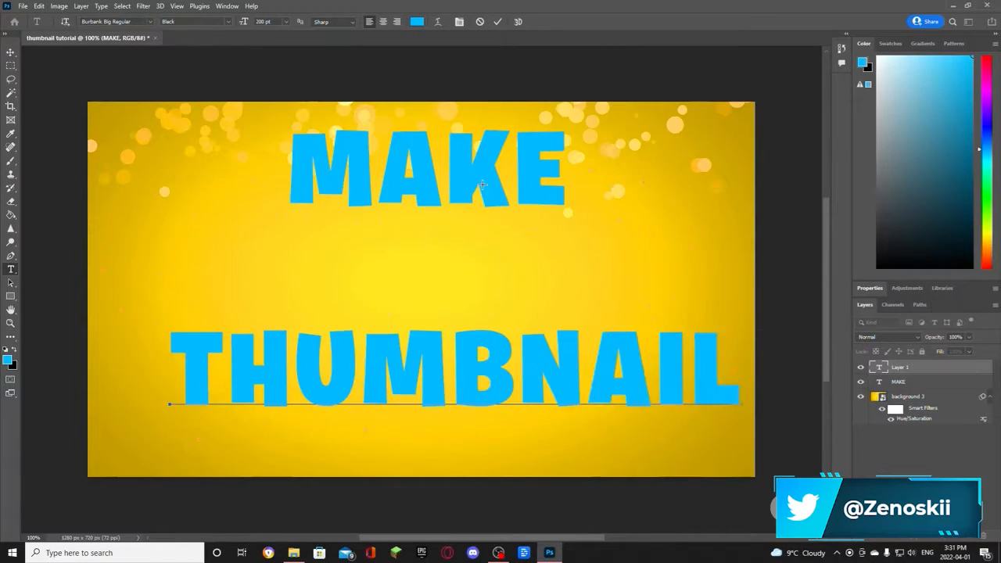
type("S")
left_click(10, 51)
left_click_drag(325, 374, 257, 379)
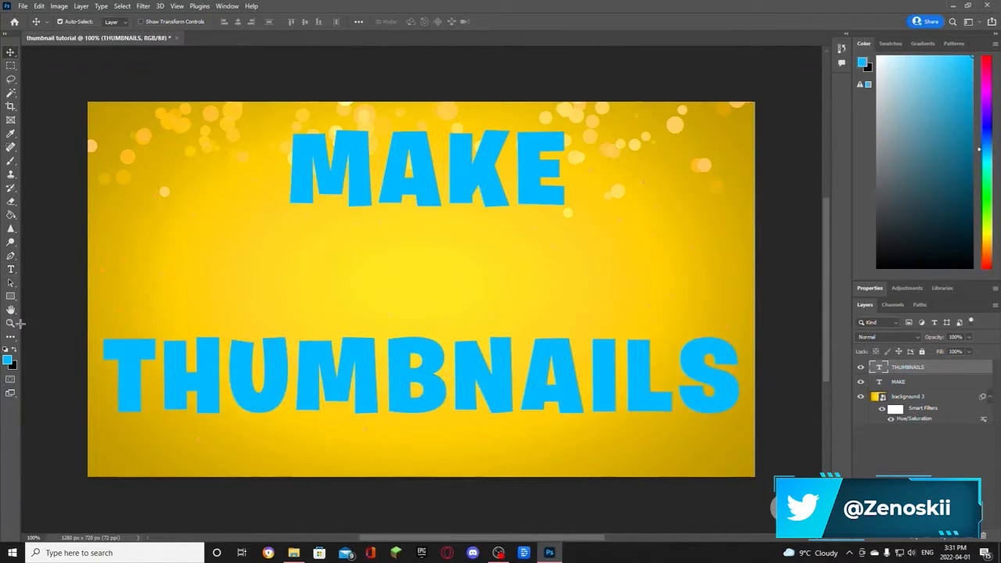
Add the text "CLEAN" in white between the MAKE and THUMBNAILS lines
left_click(10, 269)
left_click(193, 270)
left_click(417, 21)
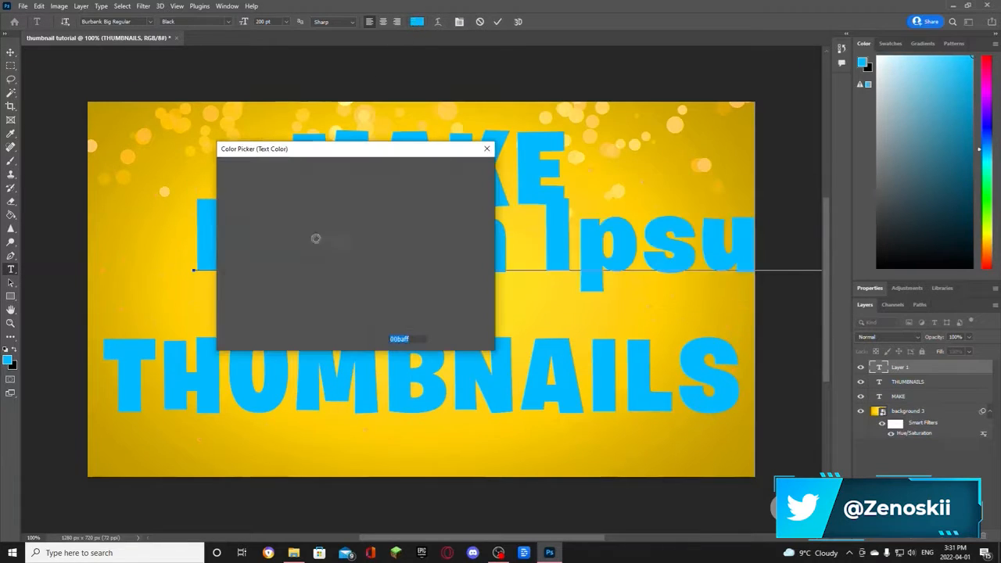
left_click_drag(316, 238, 181, 114)
left_click(446, 169)
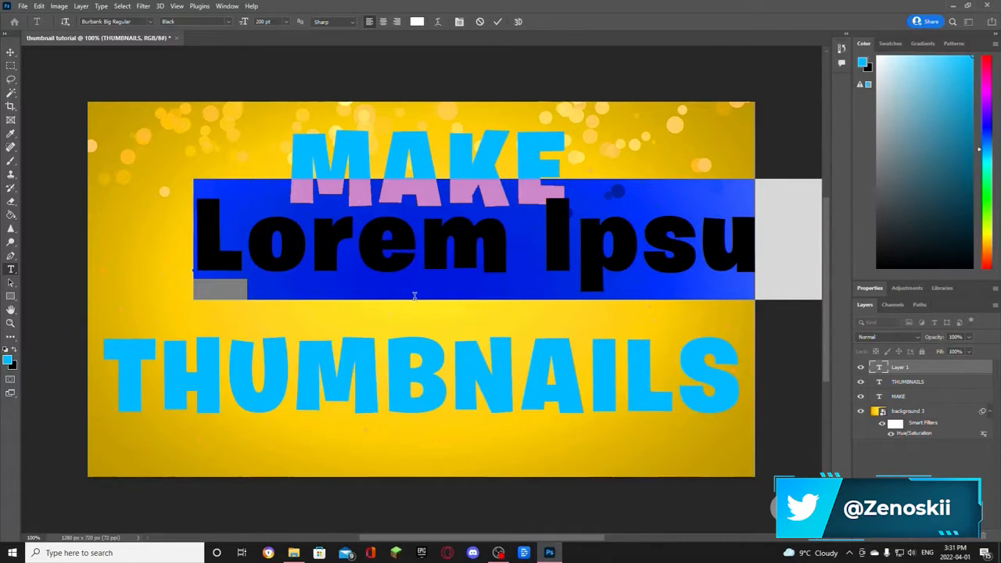
type("CLEAMN")
key("BackSpace")
key("BackSpace")
type("N")
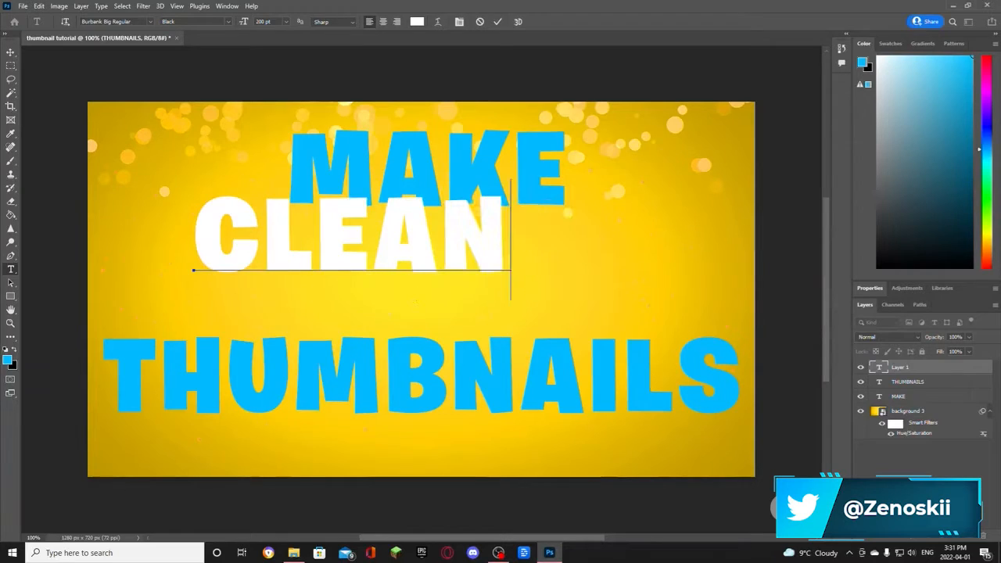
Reduce the size of the CLEAN text and move it to the middle of the canvas between the blue words
left_click_drag(503, 244, 304, 146)
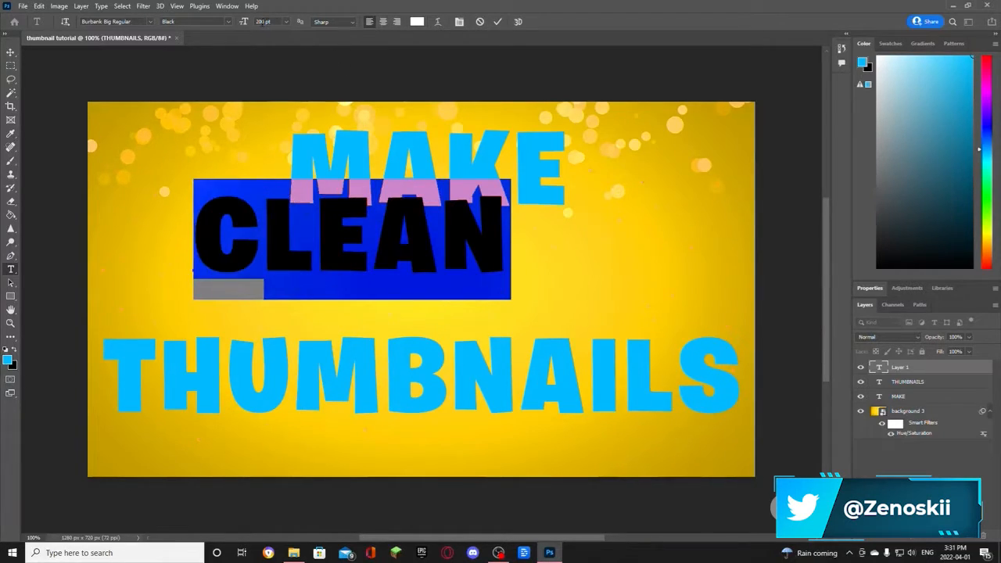
left_click(263, 22)
key("Escape")
key("v")
left_click_drag(324, 251, 410, 299)
Move THUMBNAILS up and MAKE down so both sit tightly against the CLEAN text
left_click_drag(453, 376, 457, 348)
left_click_drag(431, 197, 426, 249)
left_click(800, 329)
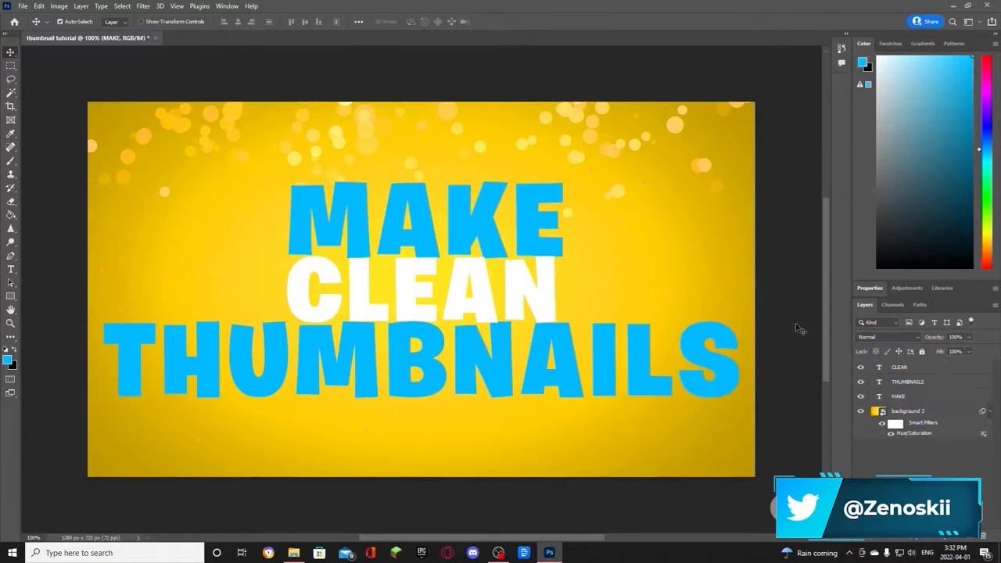
Reselect the MAKE text layer and nudge it up slightly to leave a small gap above CLEAN
key("ctrl+z")
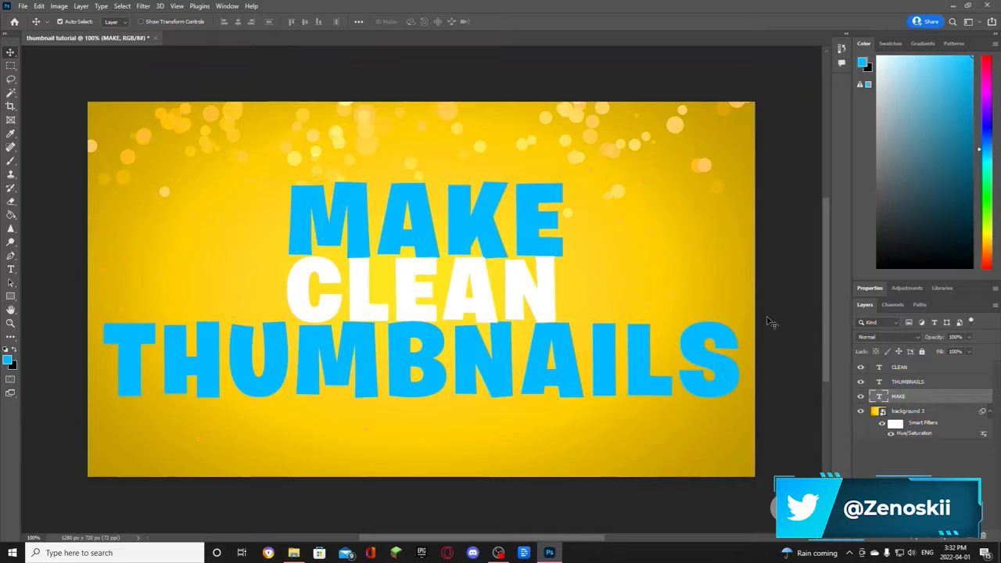
key("Up")
key("Up")
key("Up")
key("Up")
key("Up")
key("Up")
key("Up")
key("Up")
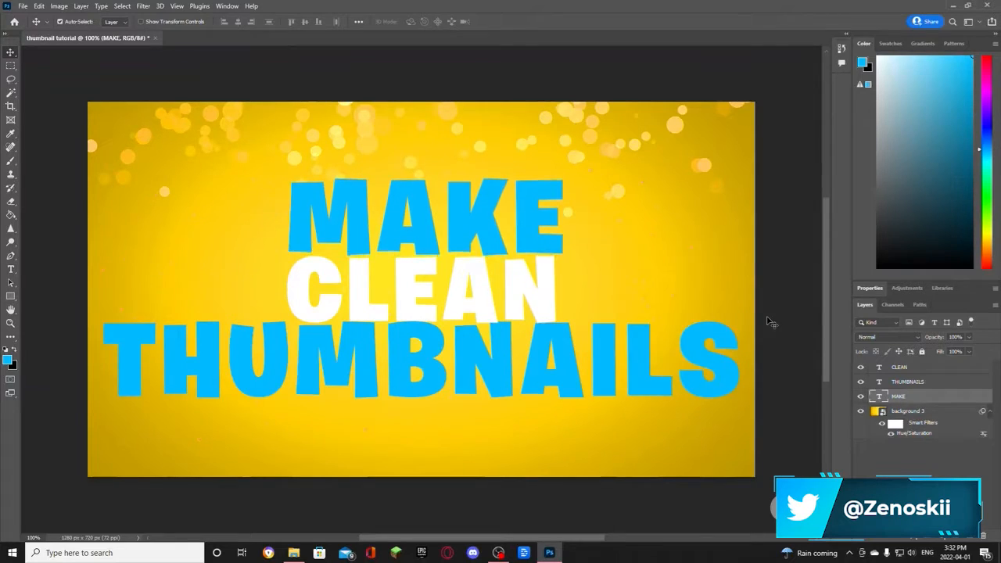
key("Up")
key("Up")
key("Up")
key("Up")
key("Up")
key("Up")
key("Up")
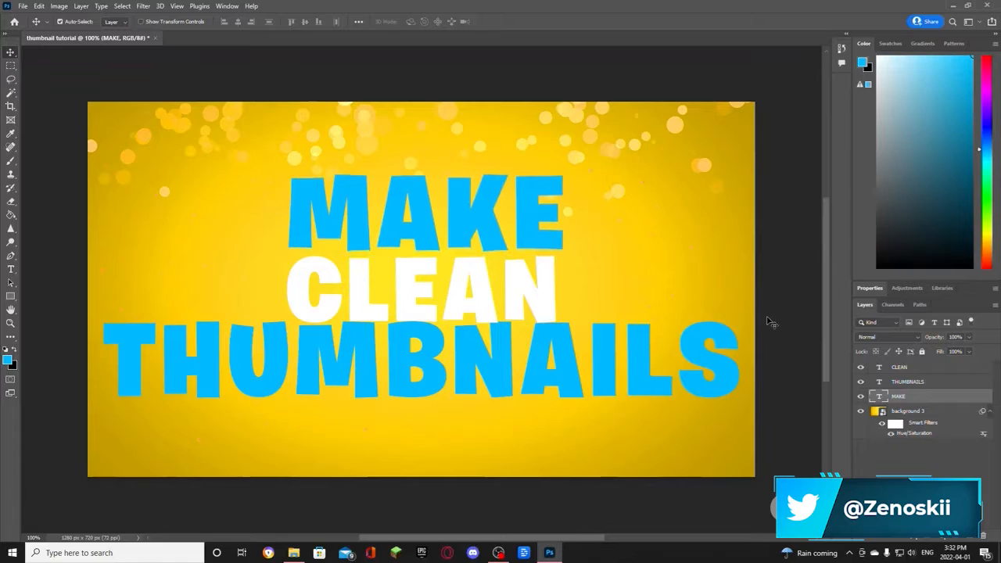
Move THUMBNAILS slightly down and MAKE slightly up to widen the gaps around the CLEAN text
left_click_drag(487, 366, 487, 376)
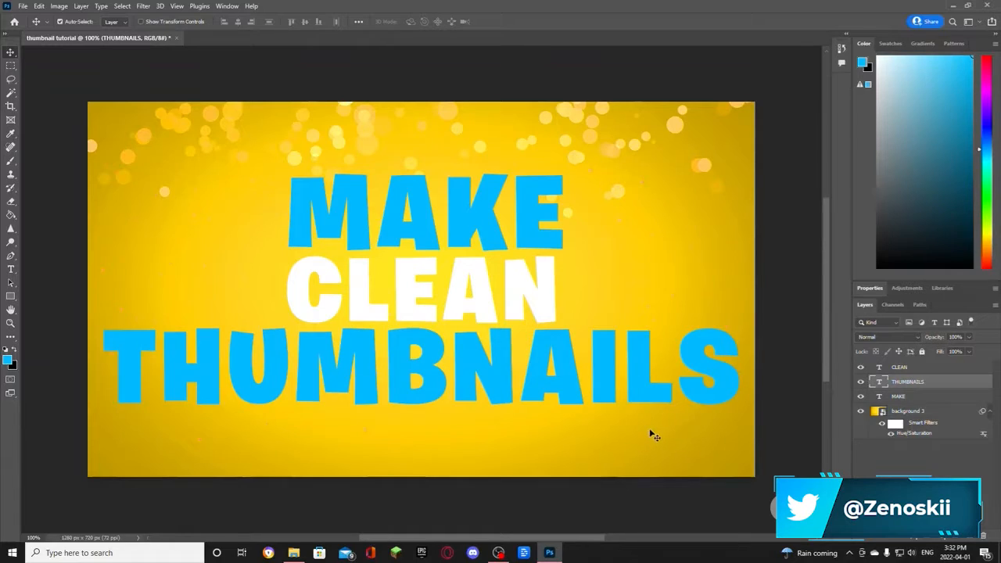
left_click(525, 224)
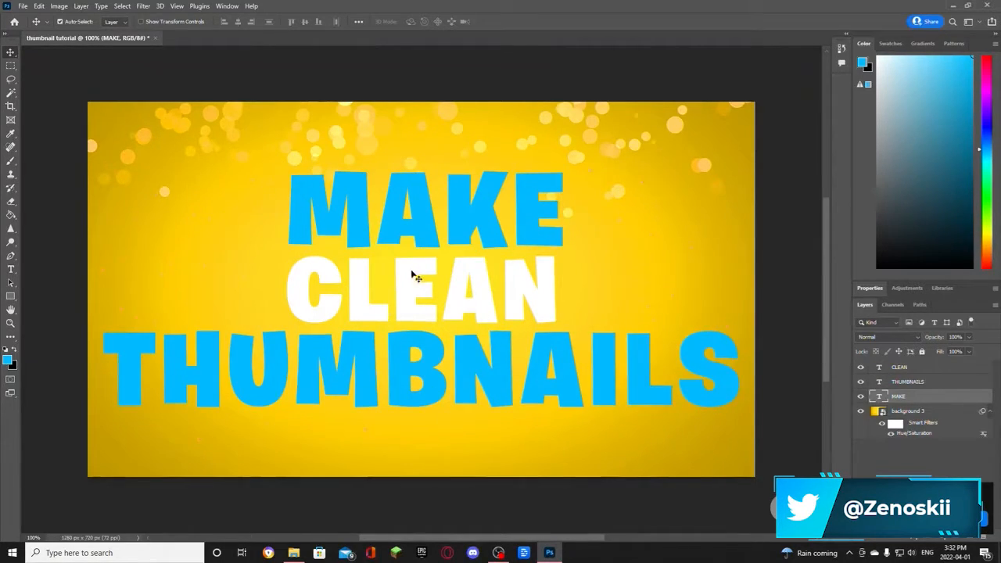
Reduce the CLEAN text size slightly and reposition CLEAN and MAKE so the three lines are centred with even gaps
left_click(461, 313)
double_click(460, 309)
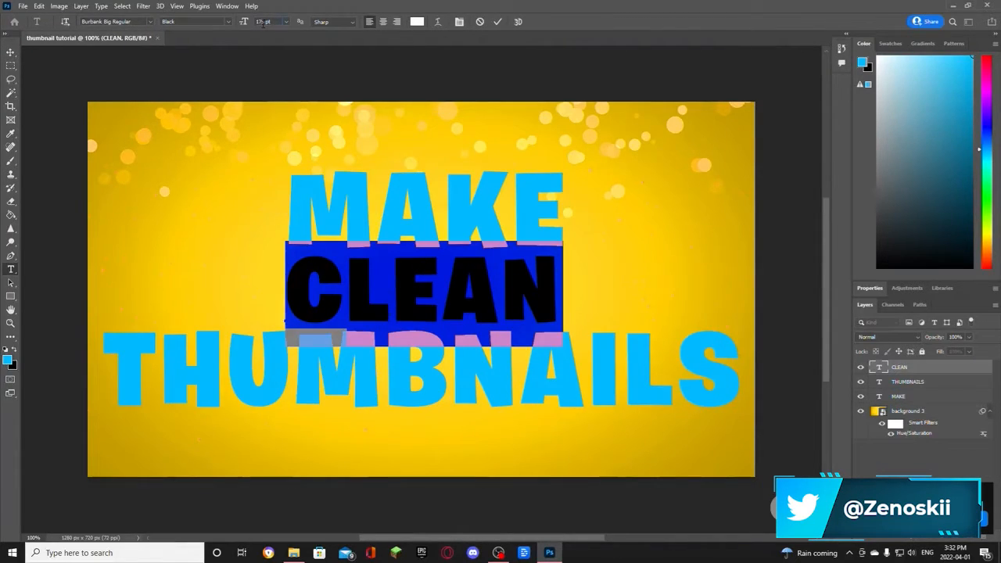
left_click(410, 96)
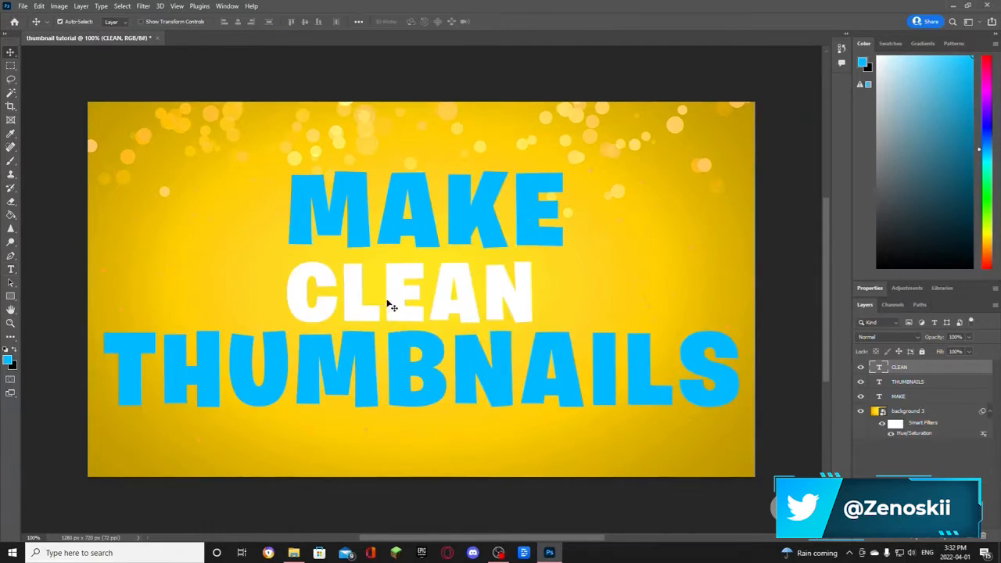
left_click_drag(393, 299, 406, 297)
mouse_move(426, 233)
left_mouse_down()
mouse_move(430, 255)
mouse_move(425, 248)
left_mouse_up()
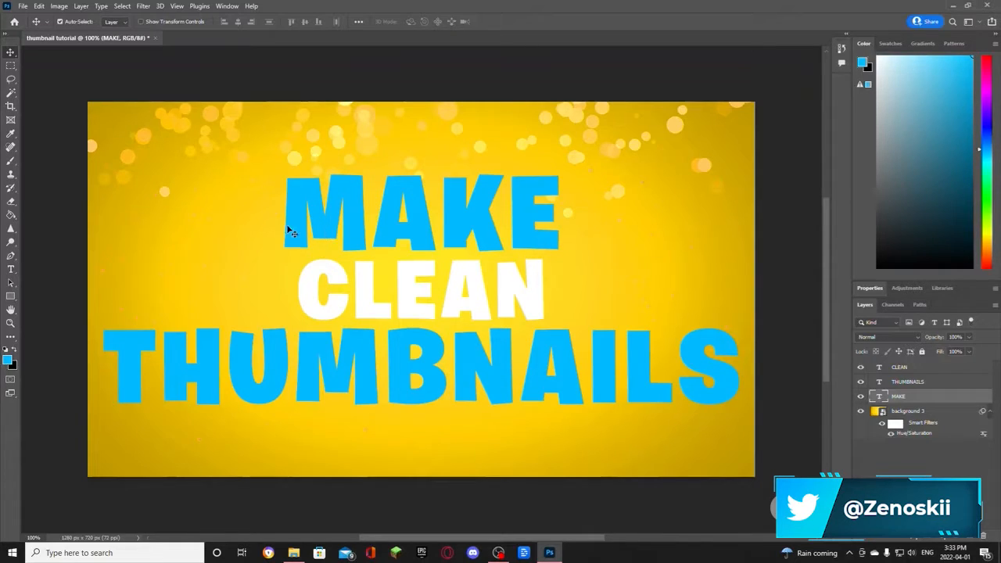
Rasterize the CLEAN, THUMBNAILS and MAKE text layers
right_click(897, 362)
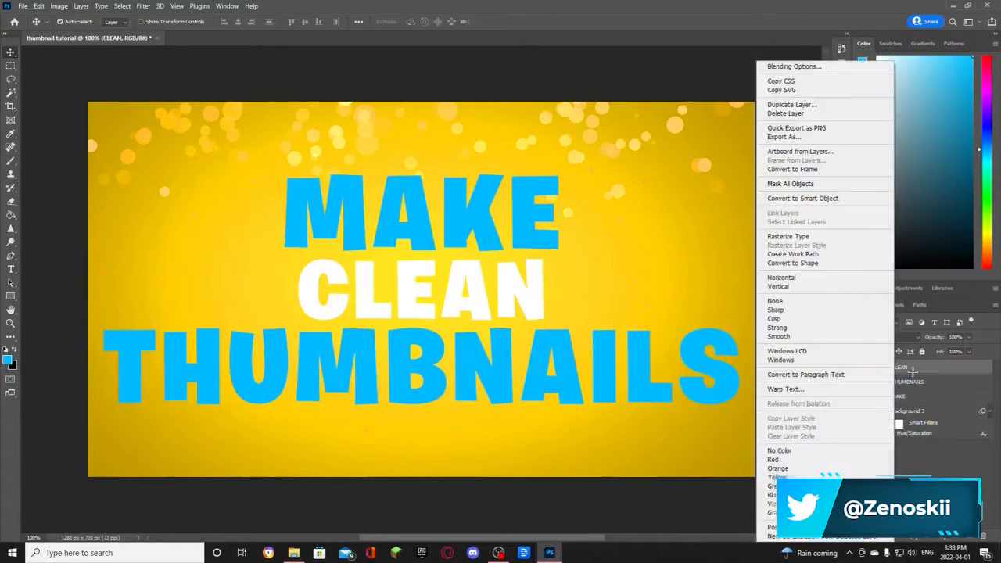
left_click(785, 237)
right_click(944, 381)
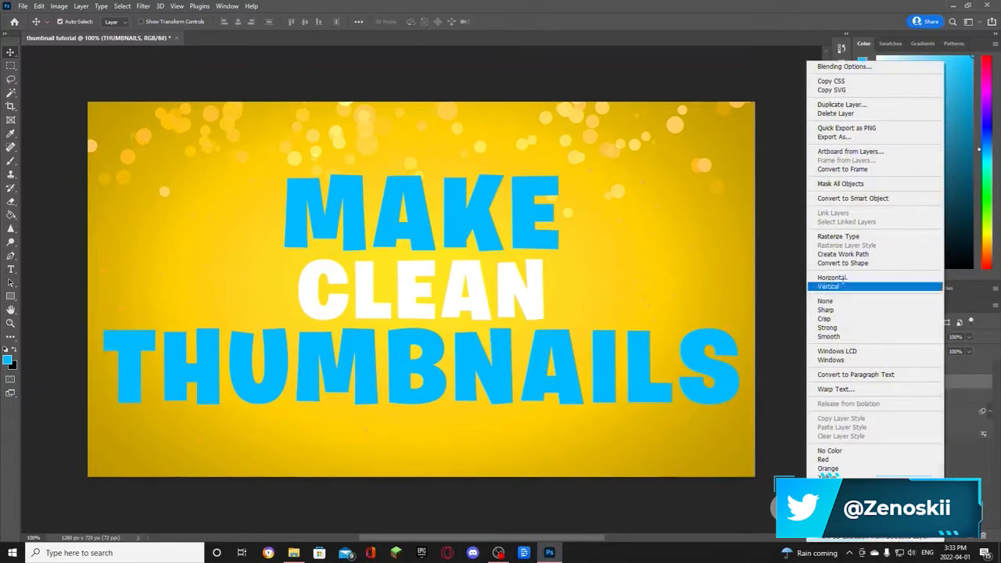
left_click(843, 236)
right_click(908, 343)
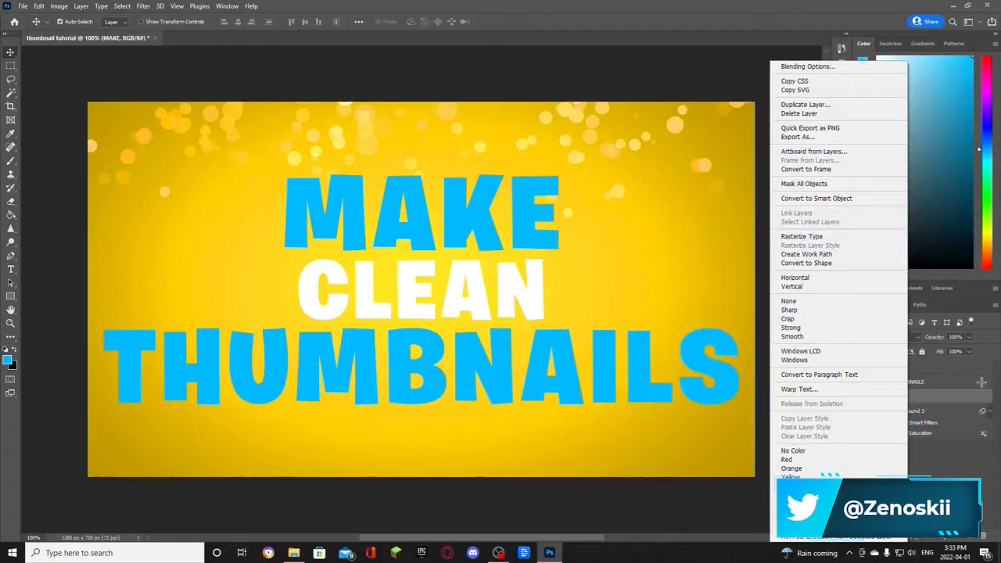
left_click(939, 396)
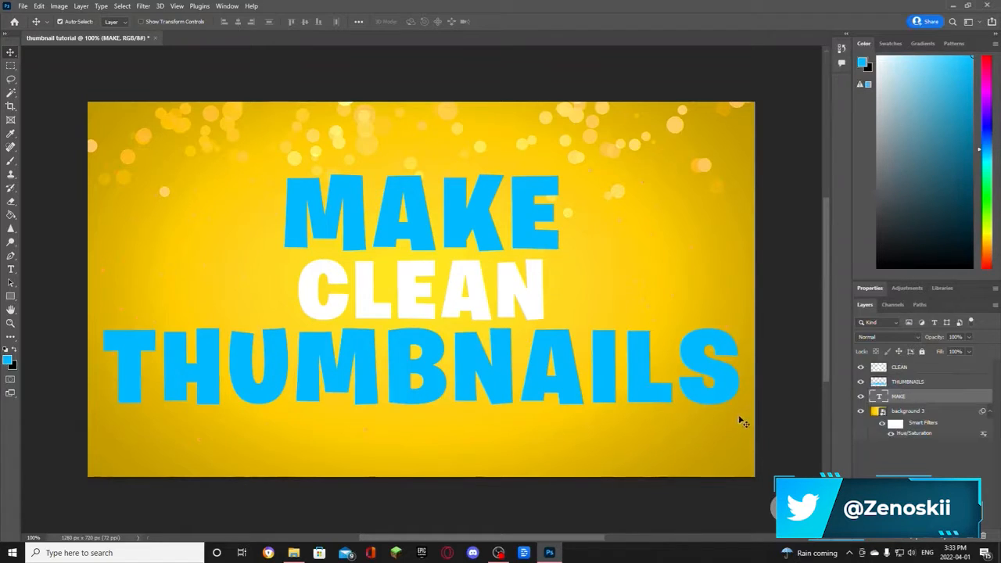
right_click(937, 399)
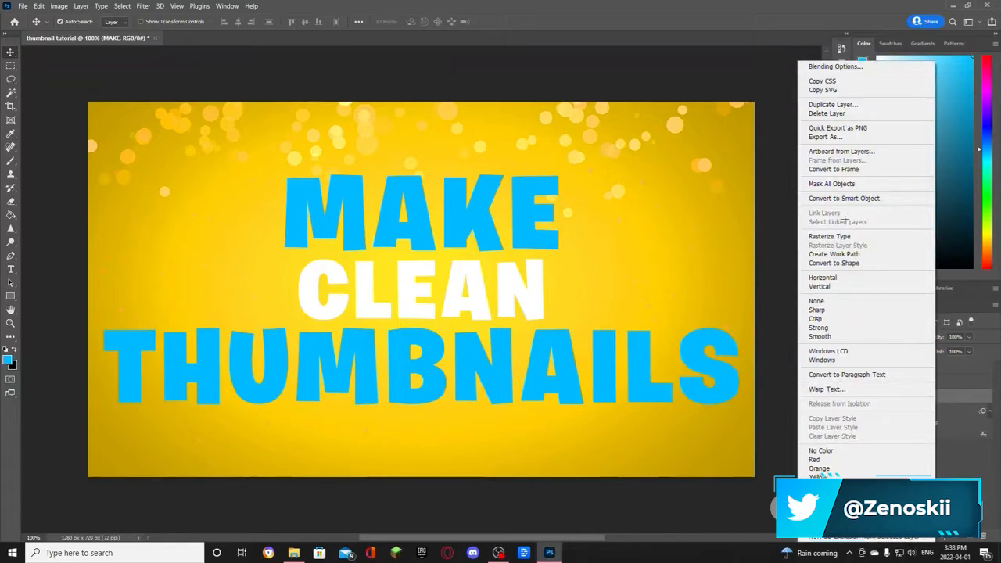
left_click(835, 236)
Merge the CLEAN and THUMBNAILS layers down into the MAKE layer
right_click(913, 373)
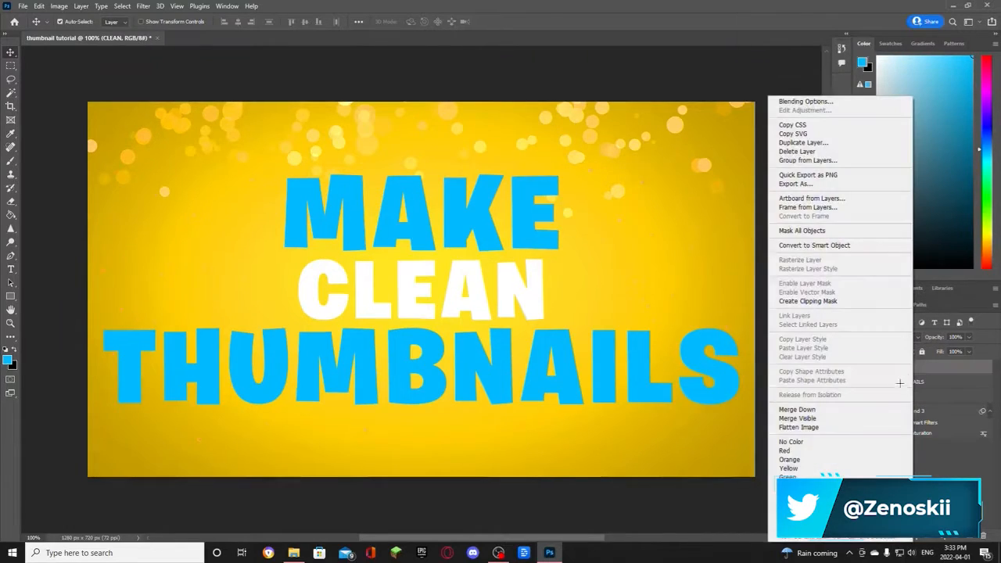
left_click(860, 406)
right_click(933, 374)
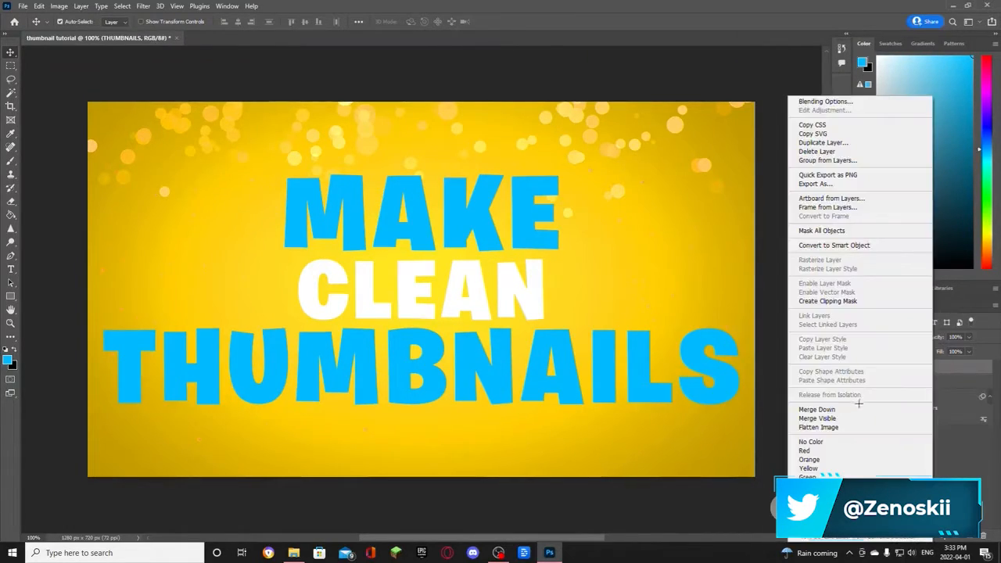
left_click(860, 408)
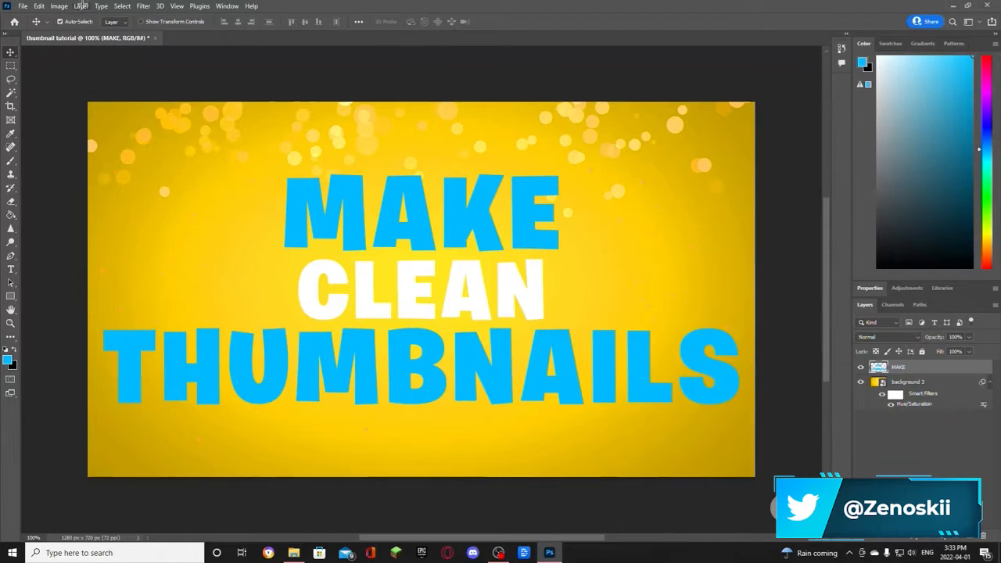
Add a black outside Stroke to the merged text layer, trying 15 and 20 px before applying 18 px
left_click(81, 5)
mouse_move(95, 108)
left_click(204, 133)
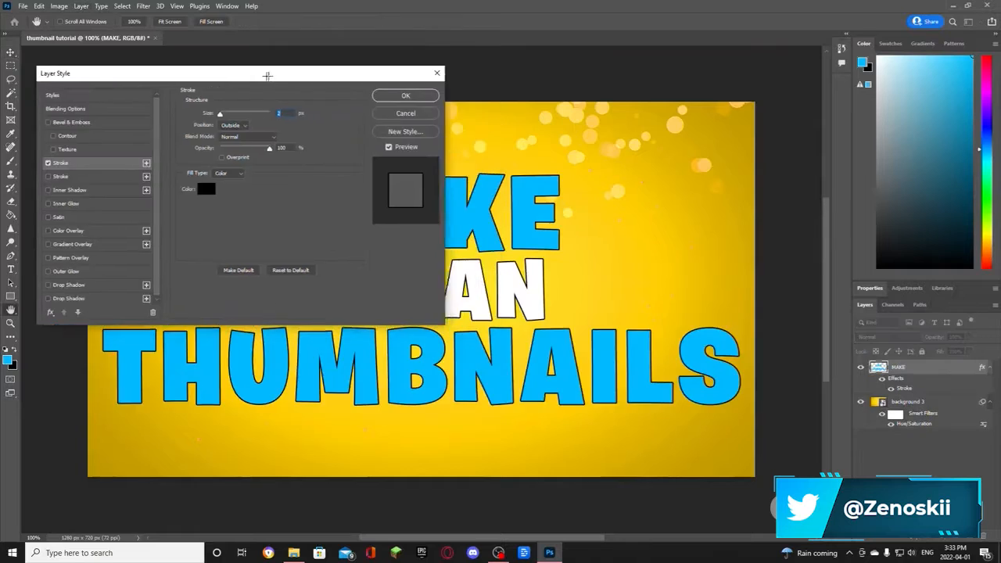
mouse_move(269, 74)
left_mouse_down()
mouse_move(352, 58)
mouse_move(762, 121)
mouse_move(787, 81)
mouse_move(799, 100)
left_mouse_up()
type("15")
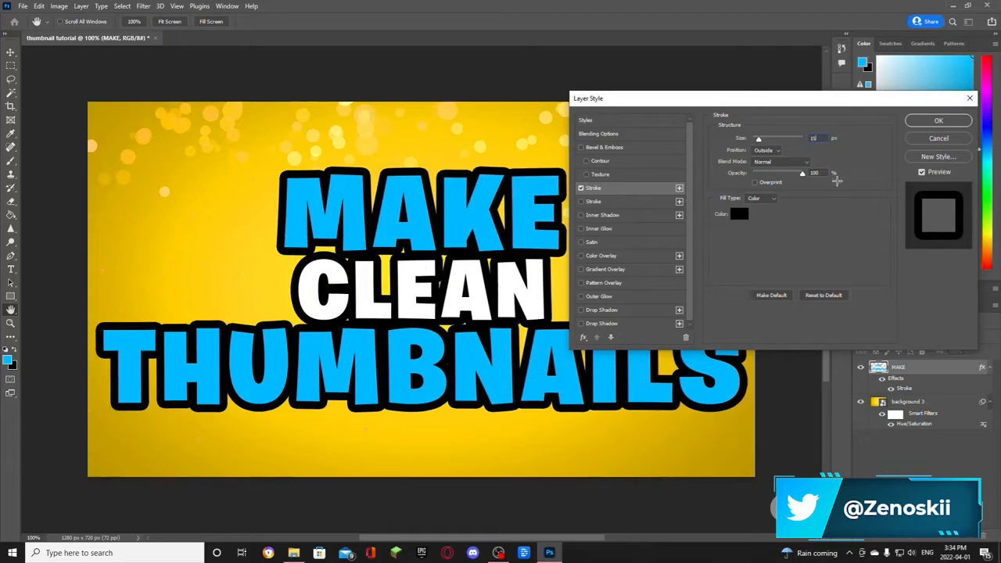
type("20")
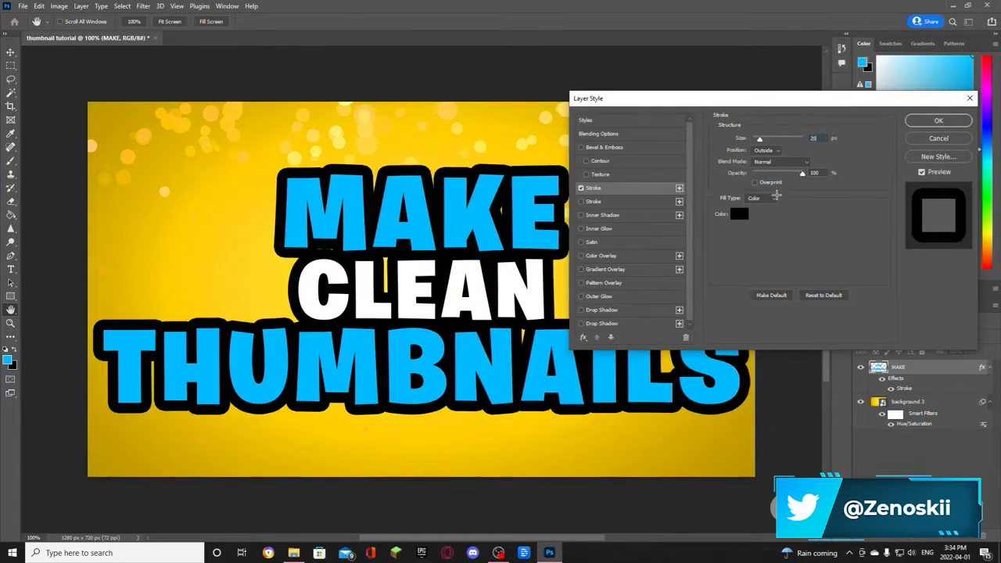
left_click_drag(811, 99, 81, 9)
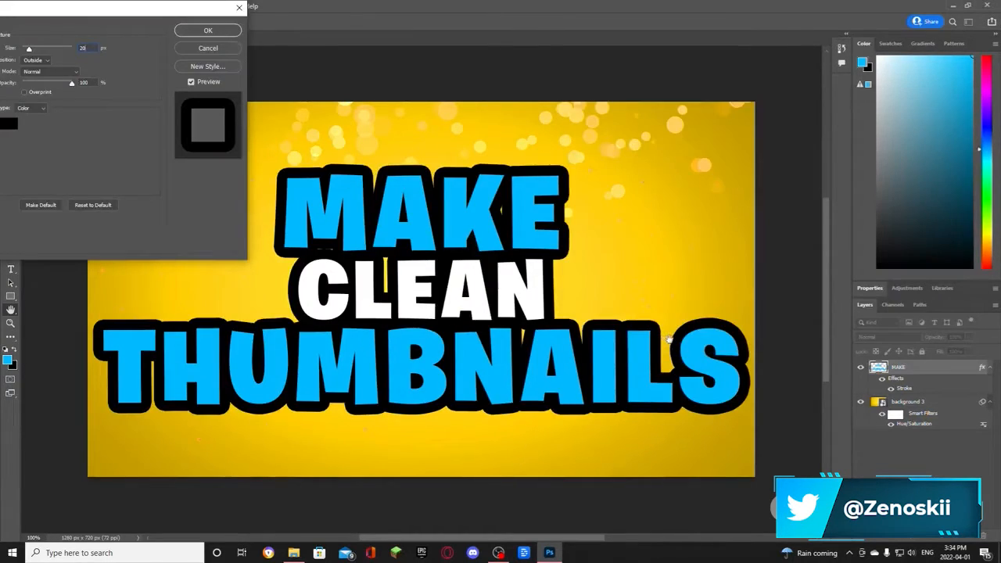
type("18")
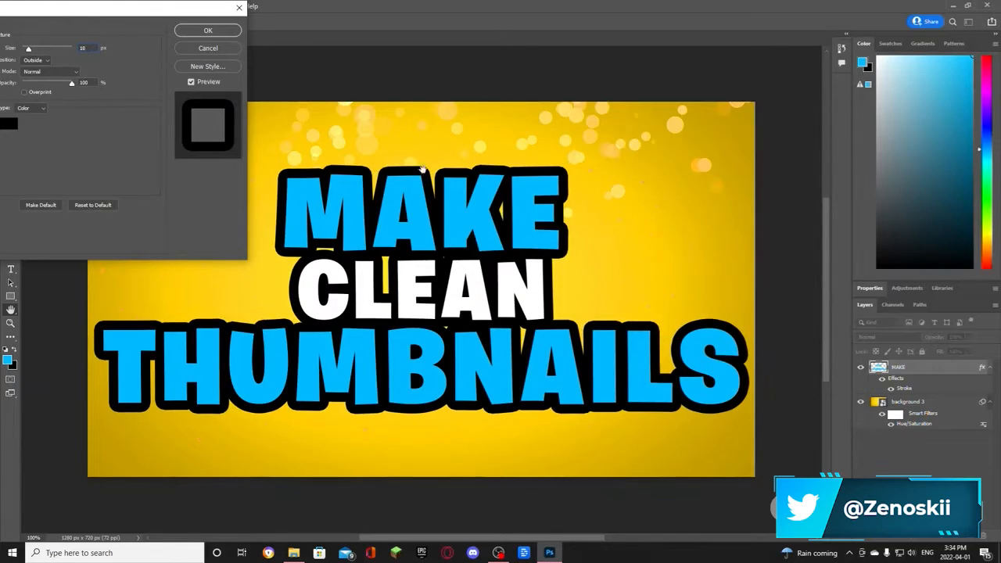
left_click(208, 31)
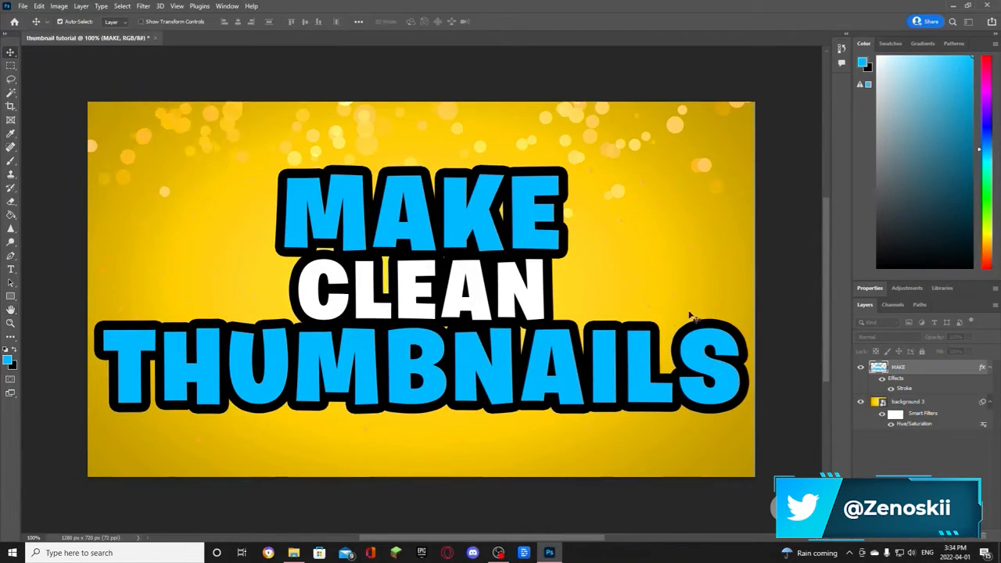
Set the foreground colour to black and add a new layer above the merged text
left_click_drag(907, 225, 876, 269)
left_click(11, 160)
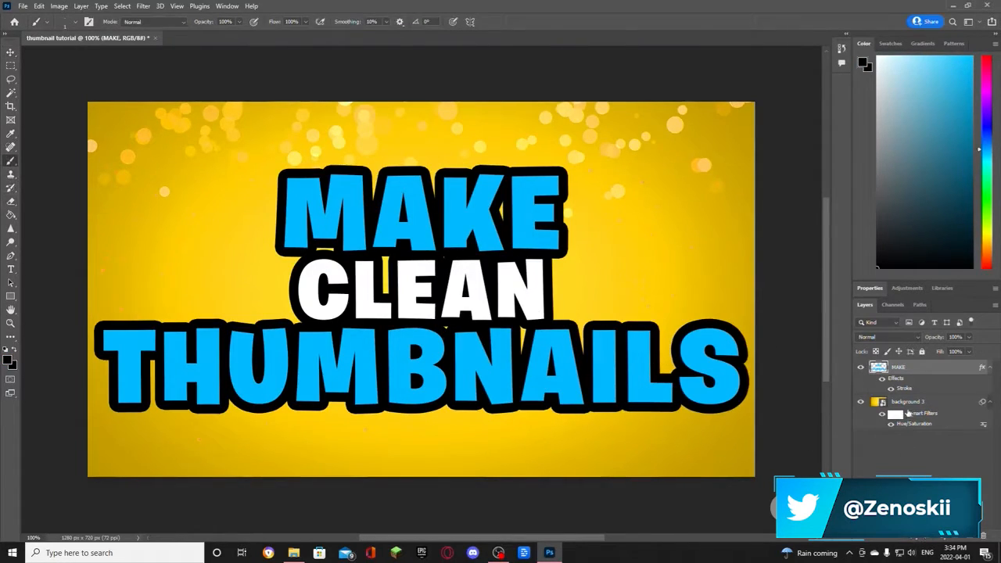
left_click(969, 539)
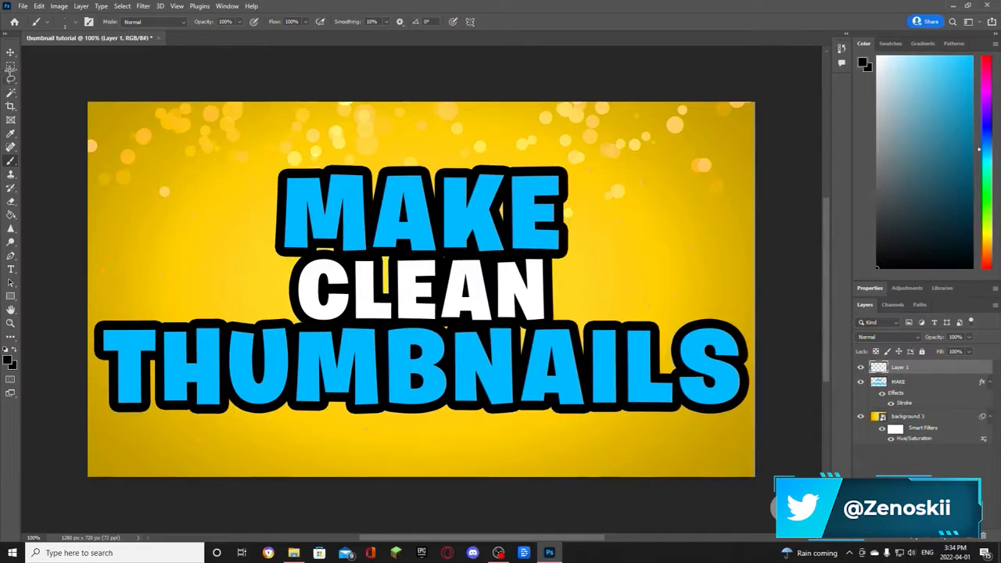
Fill a rectangle over the gap between the L and S of THUMBNAILS with black and move its layer beneath the text
key("m")
left_click_drag(659, 374, 710, 321)
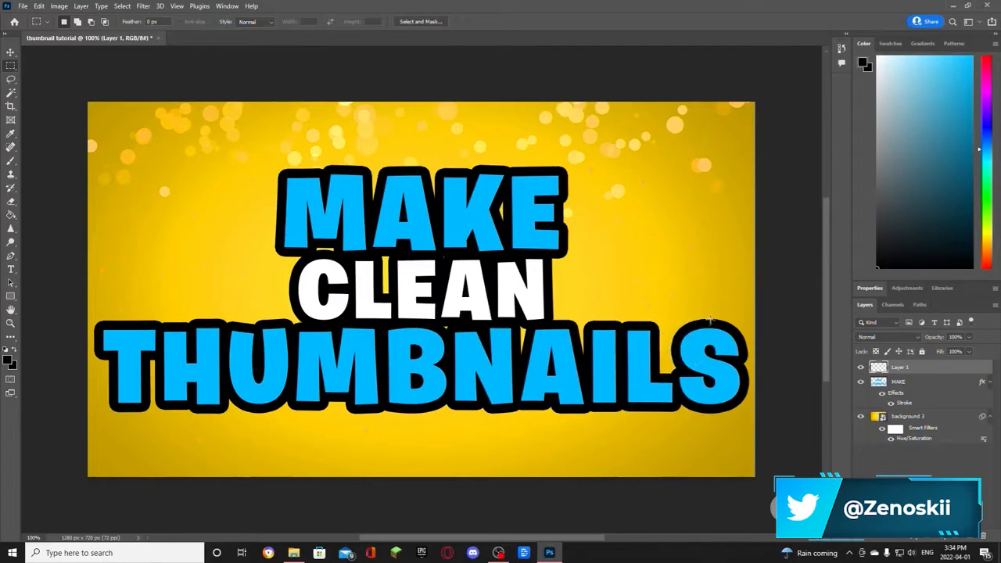
key("g")
left_click(668, 349)
key("w")
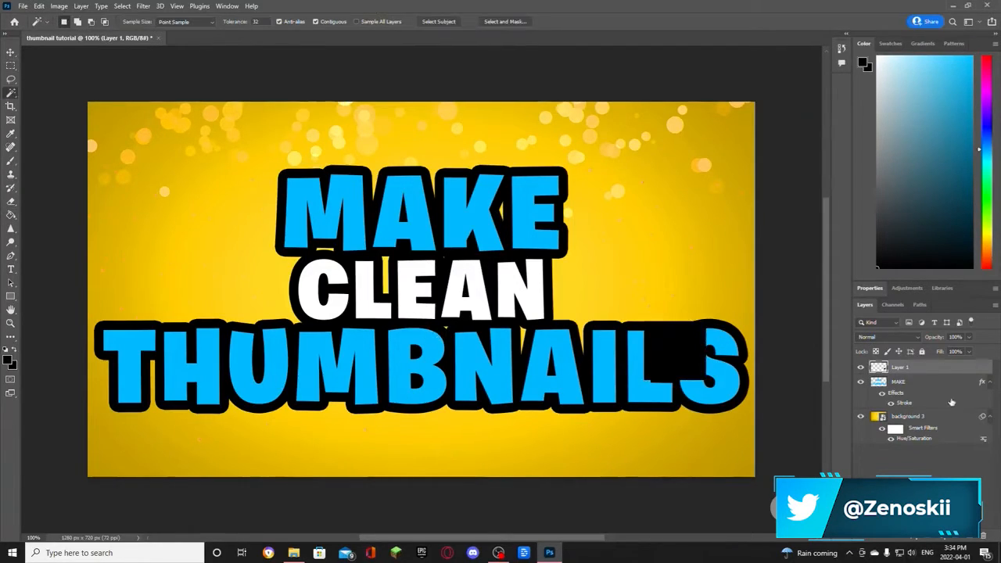
left_click_drag(933, 373, 929, 410)
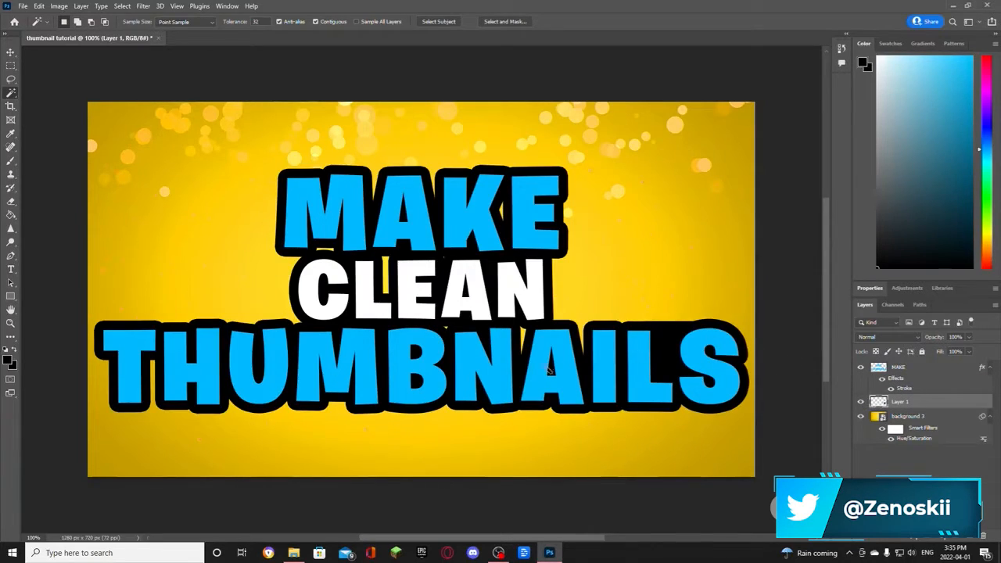
Pick a larger brush with 0% hardness and undo the black rectangle fill and layer move
key("m")
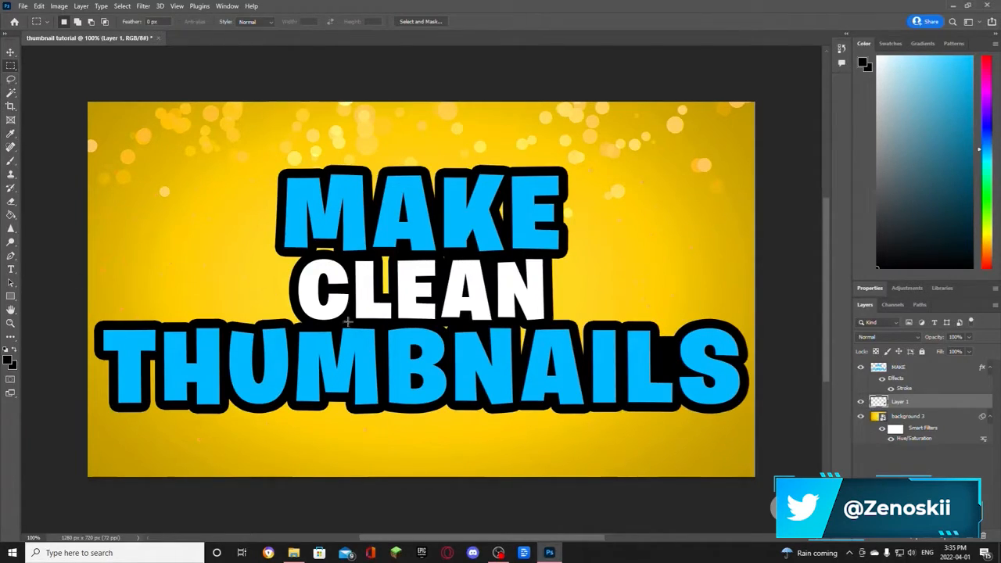
left_click(11, 161)
left_click(72, 22)
left_click(67, 55)
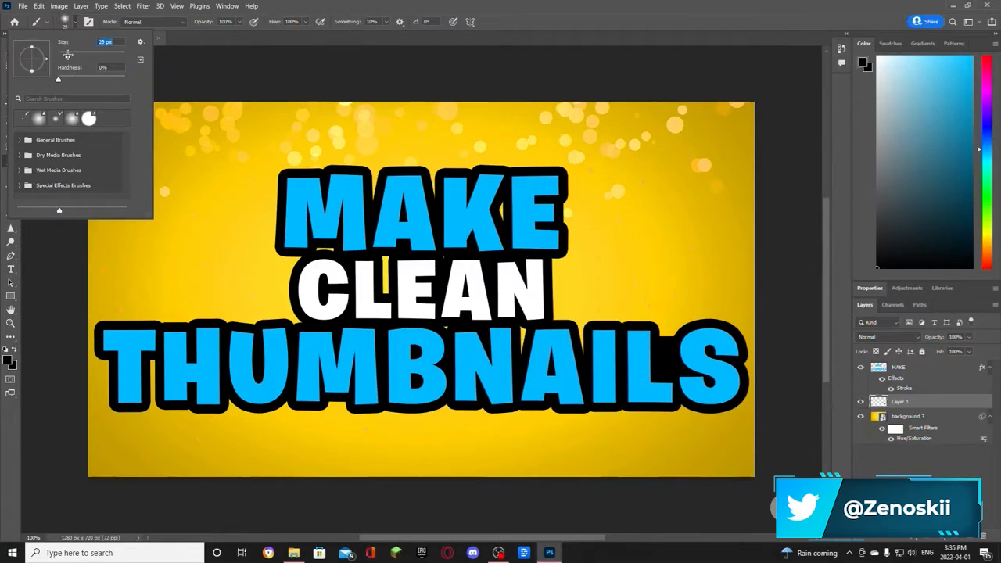
left_click(269, 184)
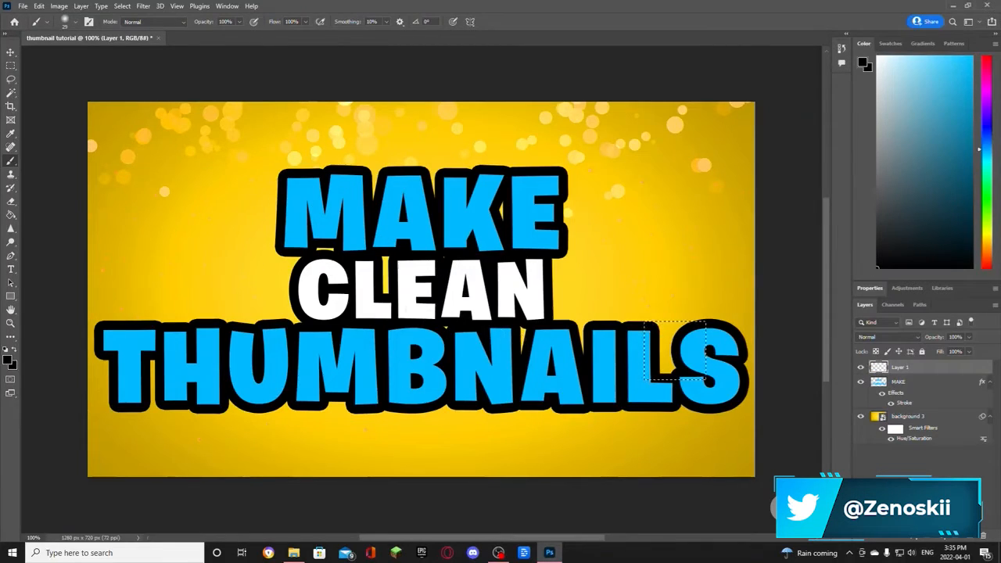
Clear the selection and brush black into the gaps between the letters on the layer beneath the text
left_click(11, 92)
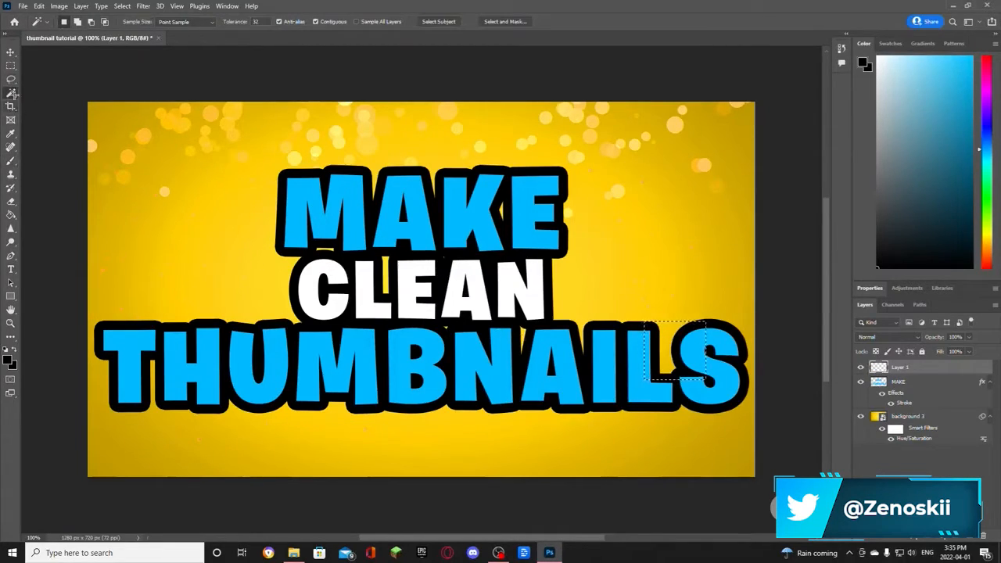
key("ctrl+d")
left_click(13, 161)
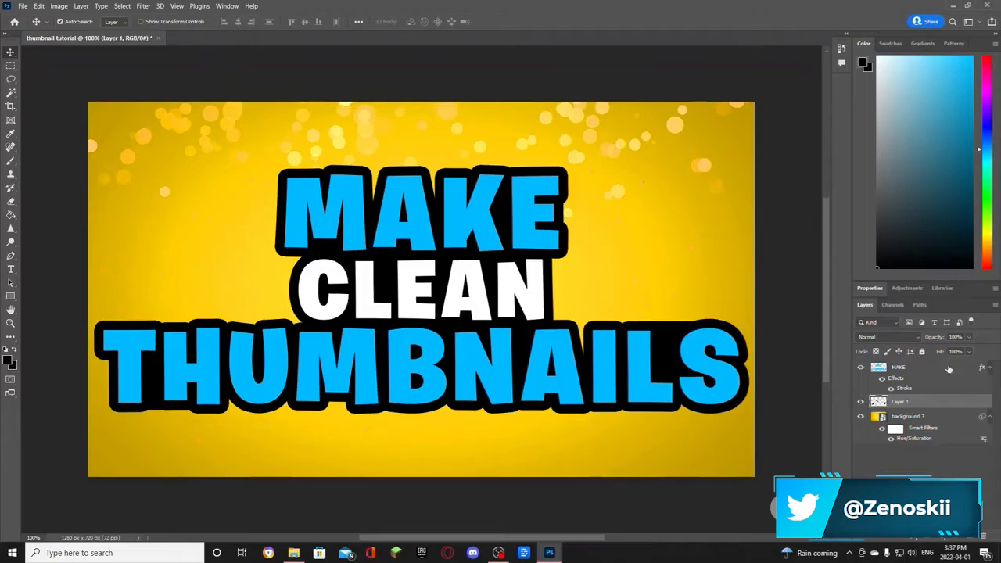
Delete the black gap-filling layer and select the merged text layer
key("Delete")
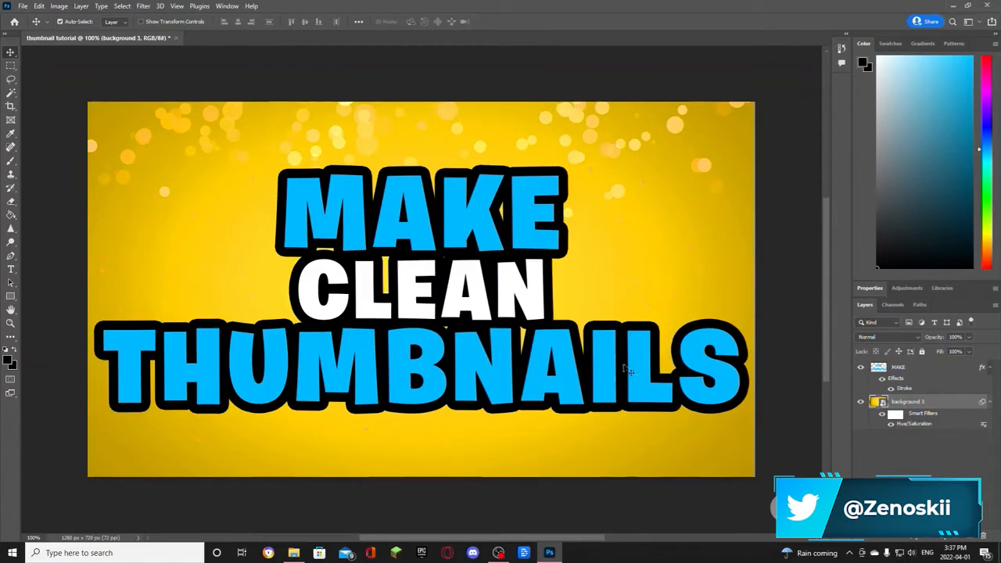
right_click(900, 377)
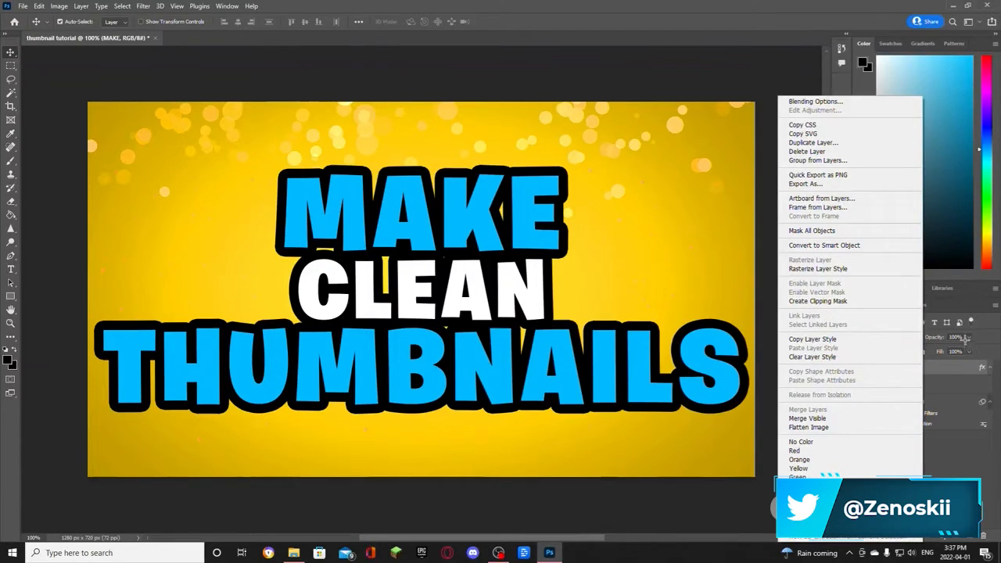
left_click(776, 345)
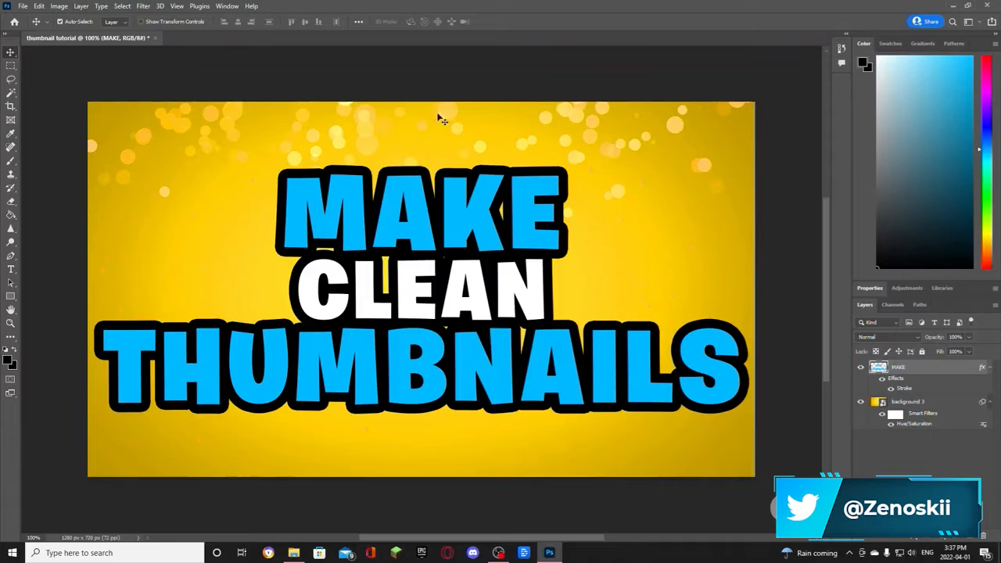
Add a second, white outside stroke of 20 px around the merged text layer in its layer style
left_click(101, 6)
left_click(83, 7)
left_click(82, 6)
mouse_move(139, 111)
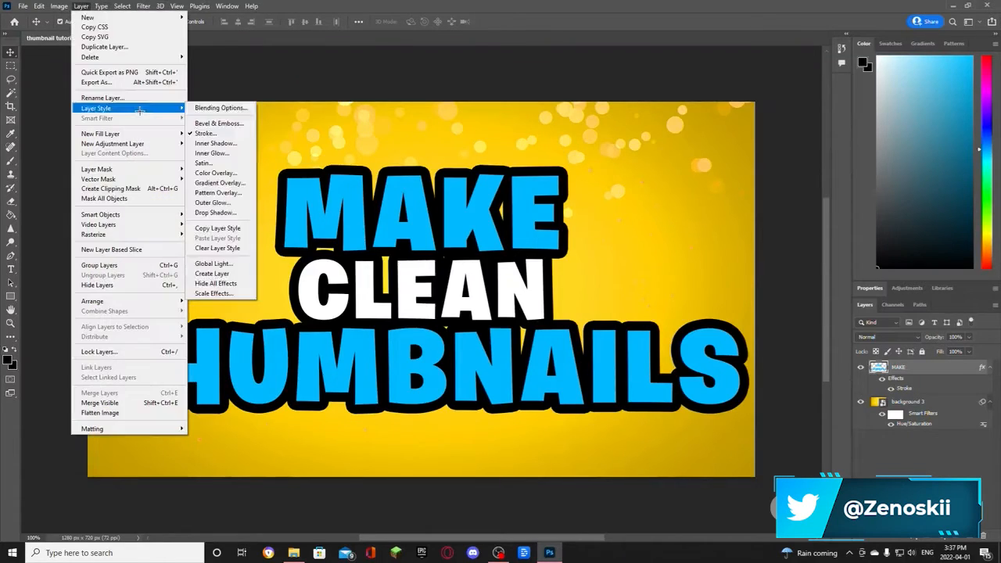
left_click(453, 329)
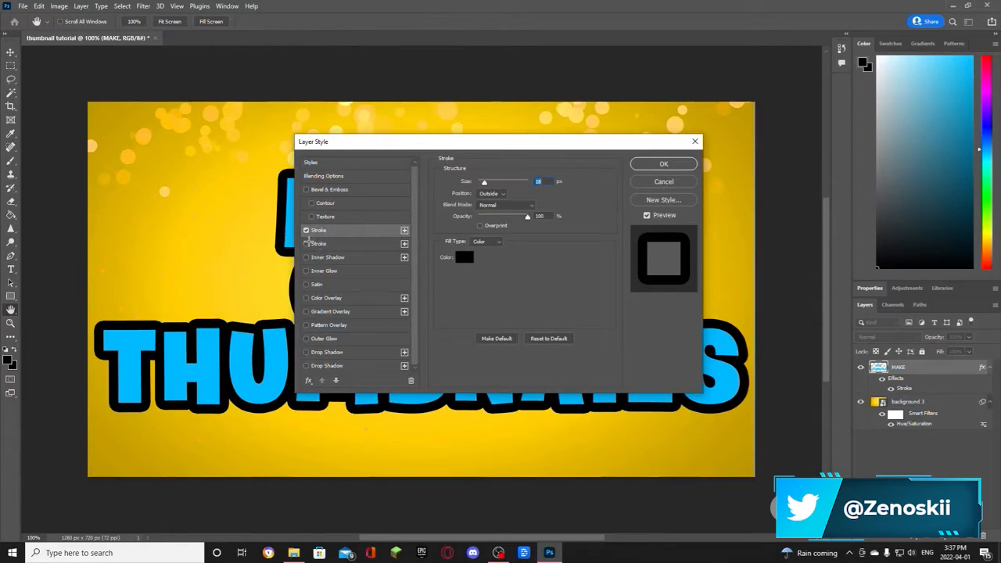
left_click(306, 243)
left_click(327, 244)
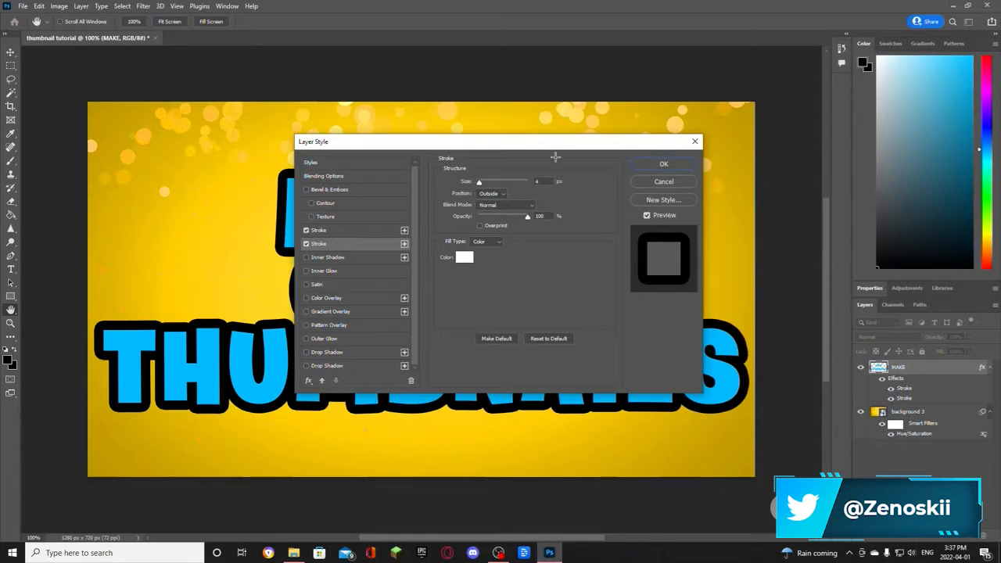
double_click(542, 181)
type("20")
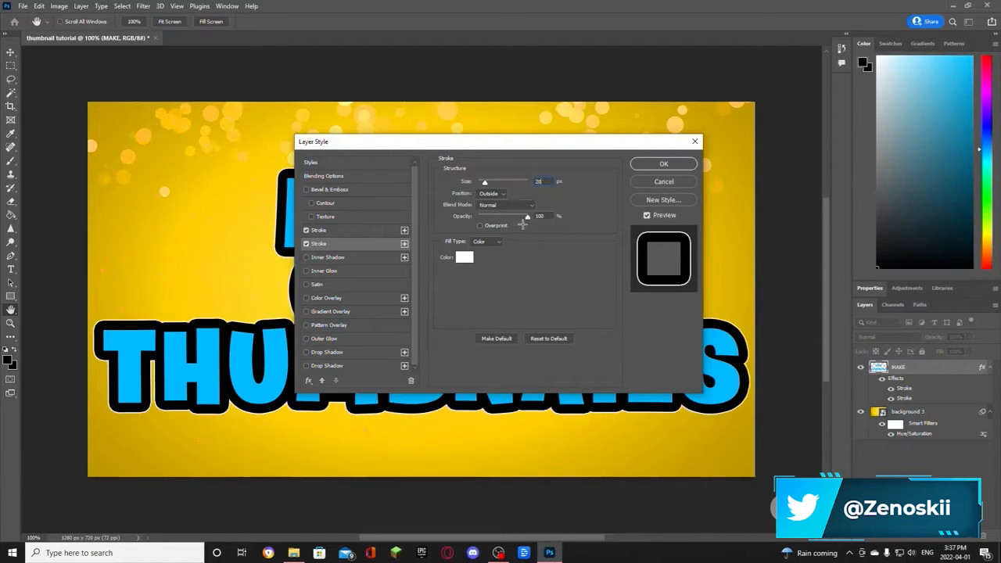
Enable a white drop shadow on the text layer with its size at about 70 px and apply the layer style
left_click(305, 353)
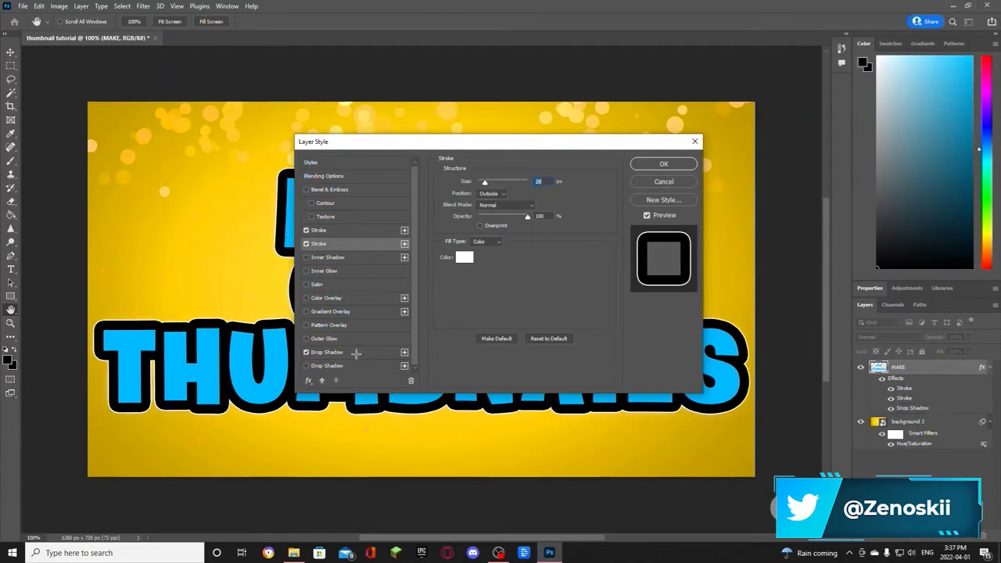
left_click(345, 352)
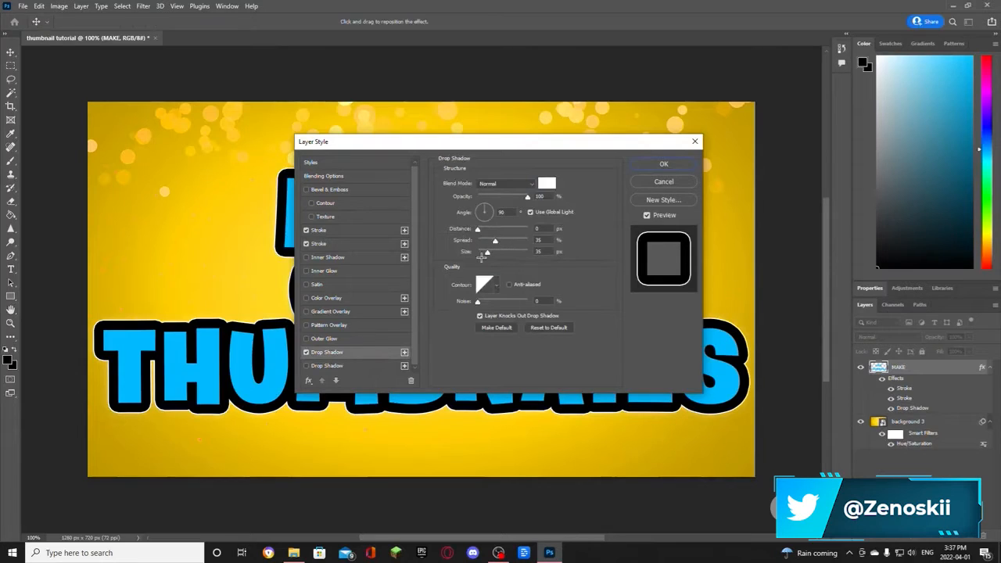
left_click_drag(488, 252, 495, 251)
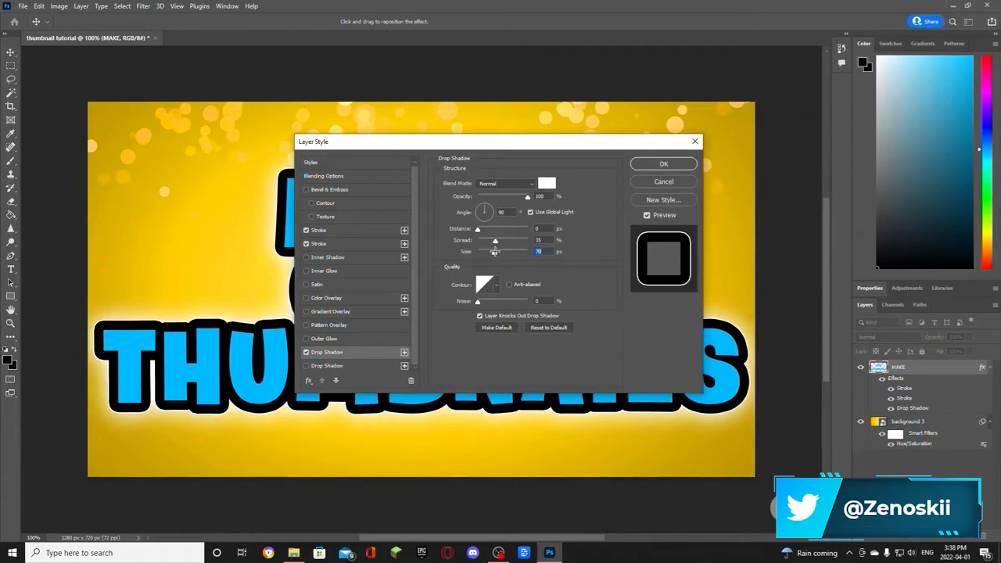
left_click(659, 164)
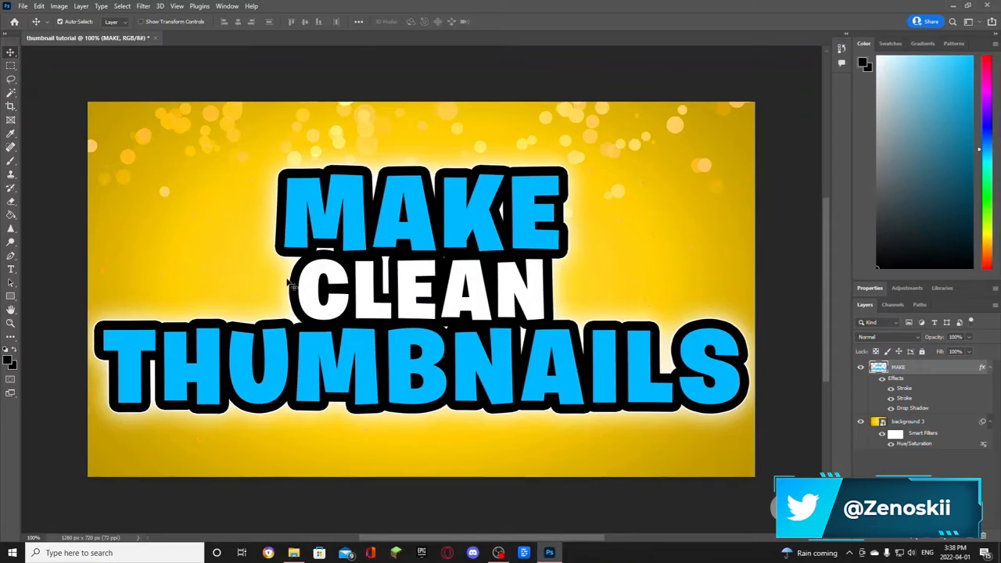
Reduce the brush to 4 px and paint black over the small gaps between the letters on the text layer
left_click(11, 160)
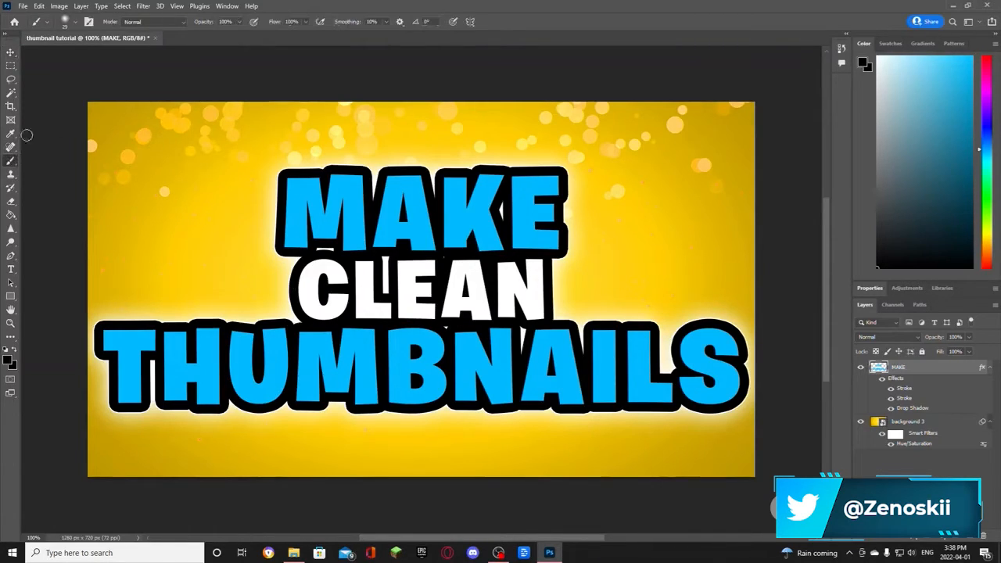
left_click(75, 23)
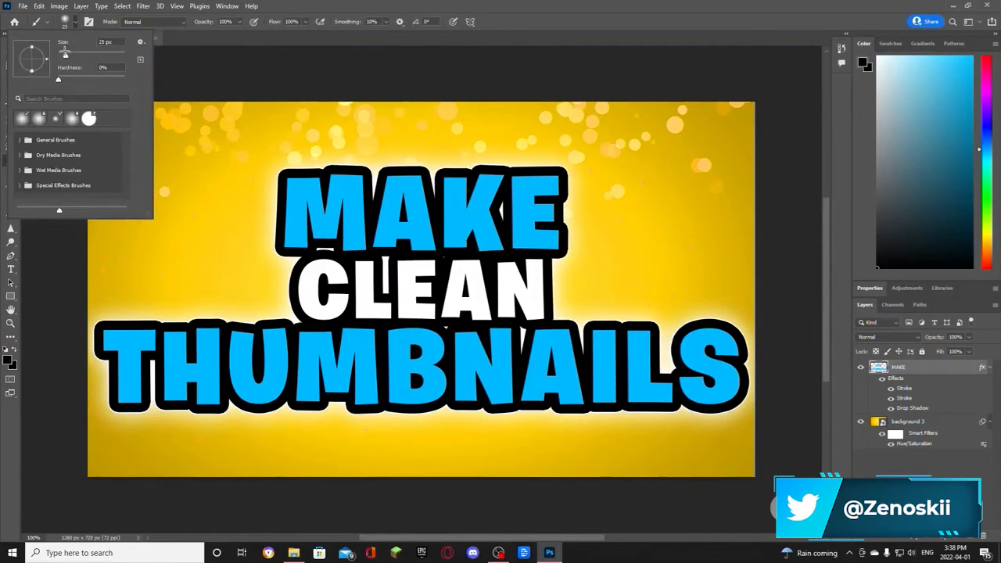
left_click_drag(69, 52, 60, 53)
left_click_drag(382, 259, 385, 261)
right_click(519, 330)
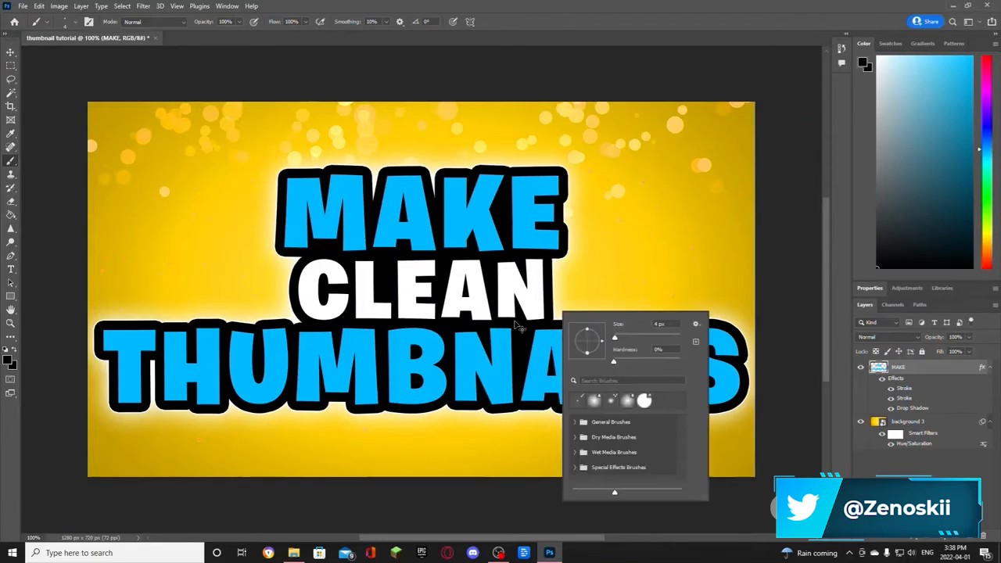
left_click(519, 330, "ctrl")
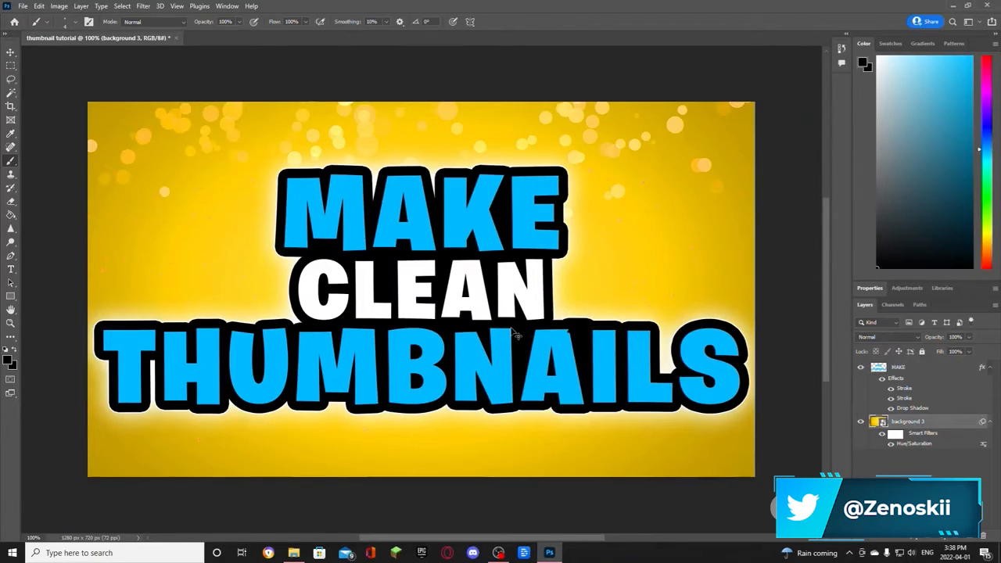
left_click(10, 52)
left_click(524, 356)
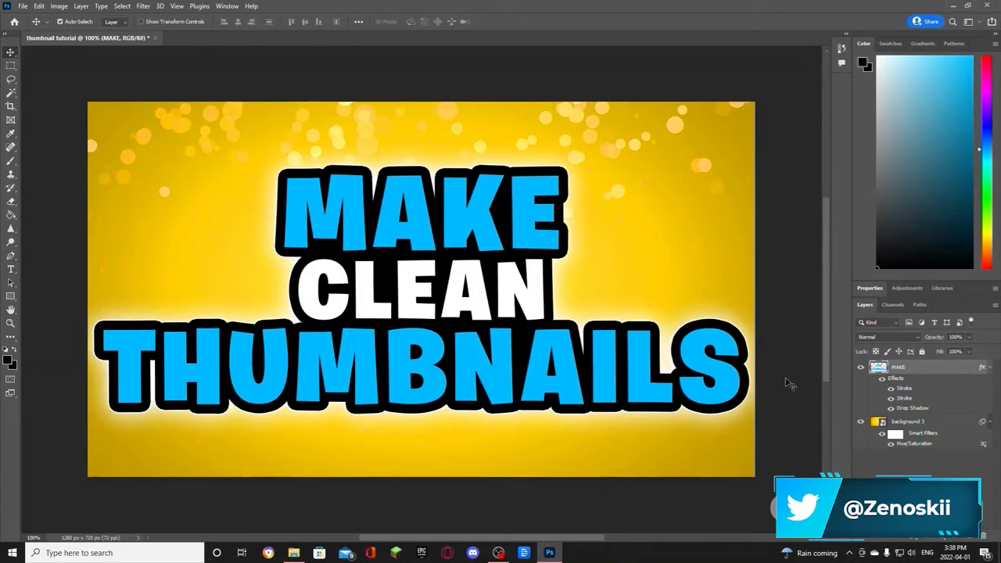
Create a blank layer above the text layer and merge it down into the text
key("ctrl+shift+alt+n")
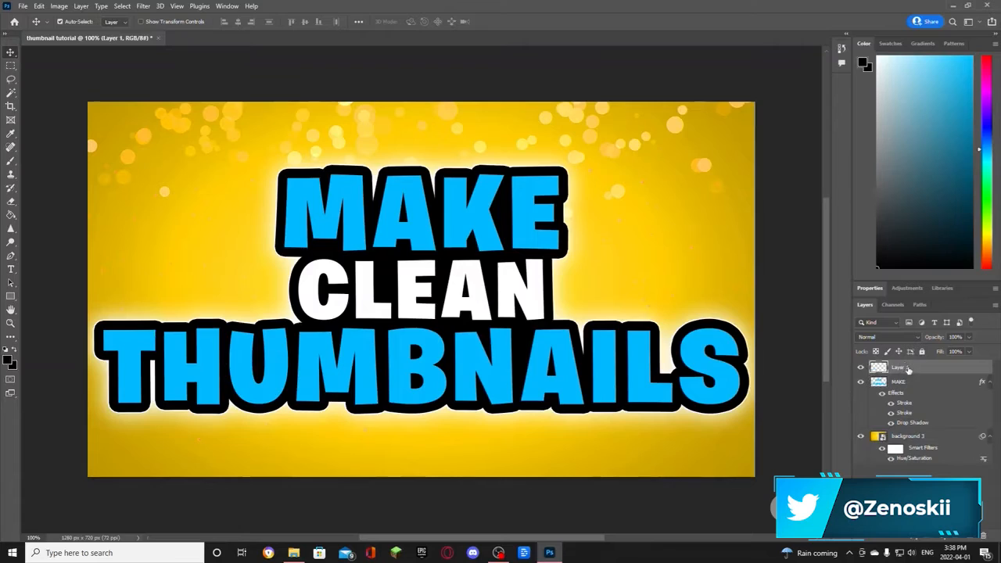
right_click(907, 371)
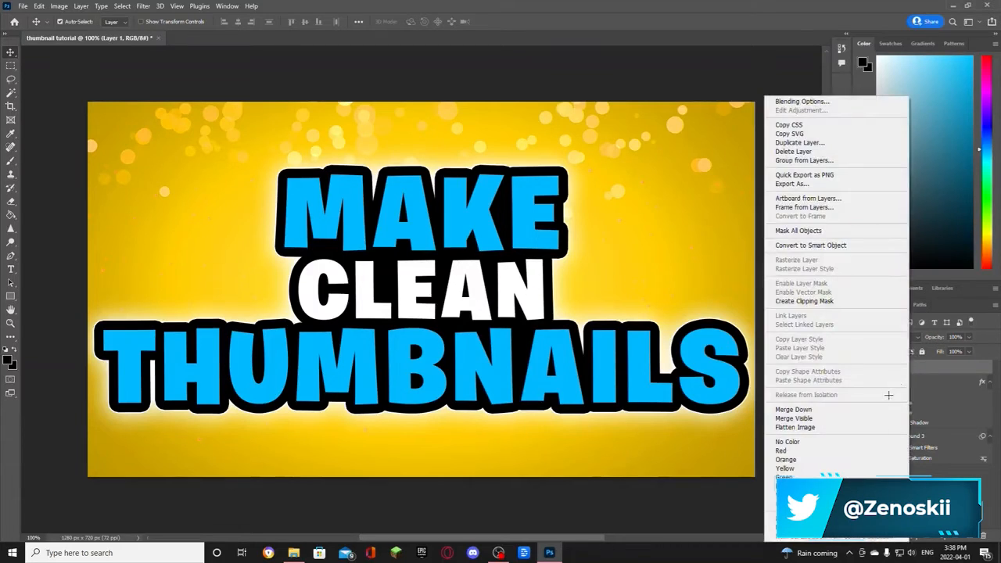
left_click(826, 408)
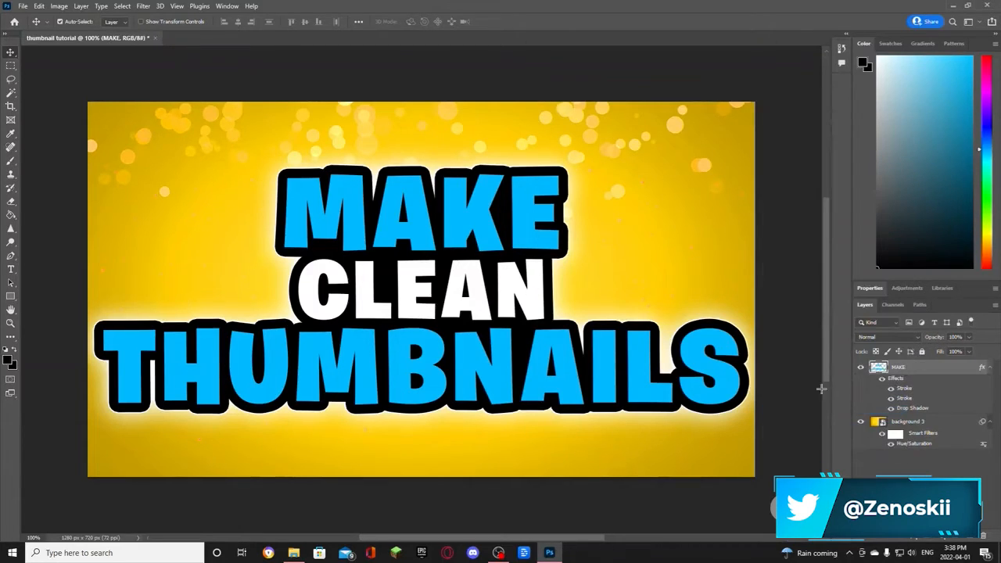
Add an inner glow to the text layer with a size of 35 px and increased opacity
left_click(80, 5)
mouse_move(149, 105)
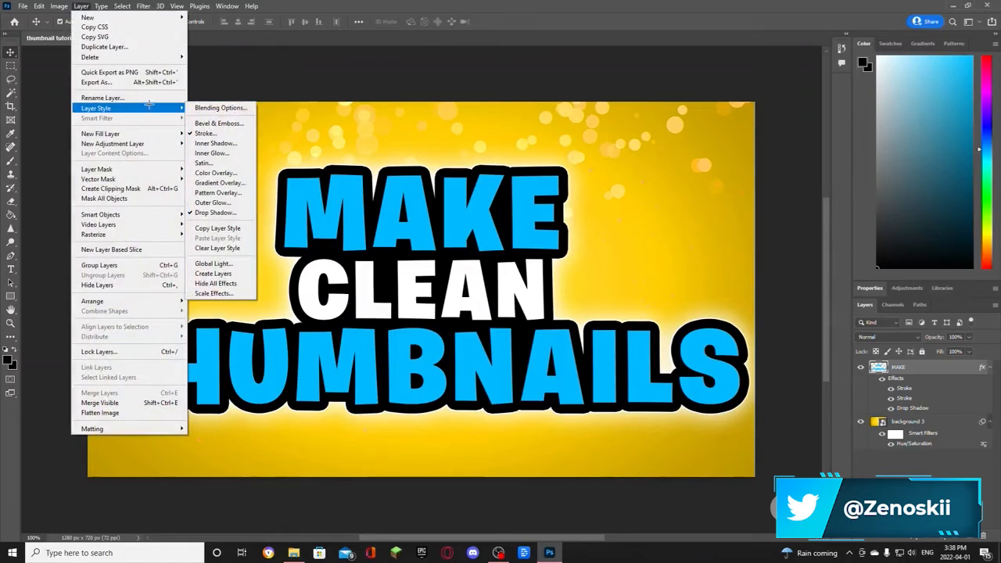
left_click(211, 153)
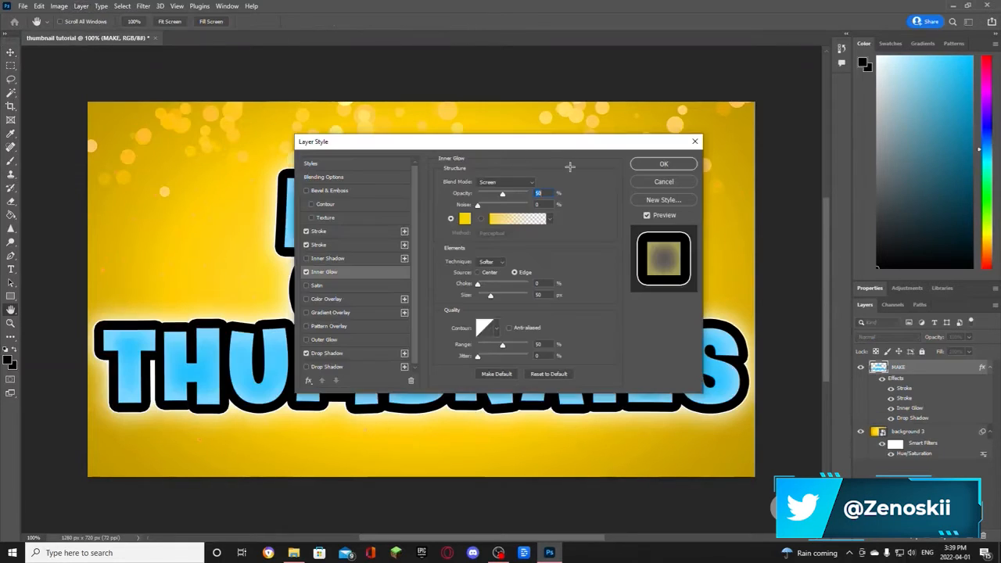
left_click_drag(530, 141, 743, 158)
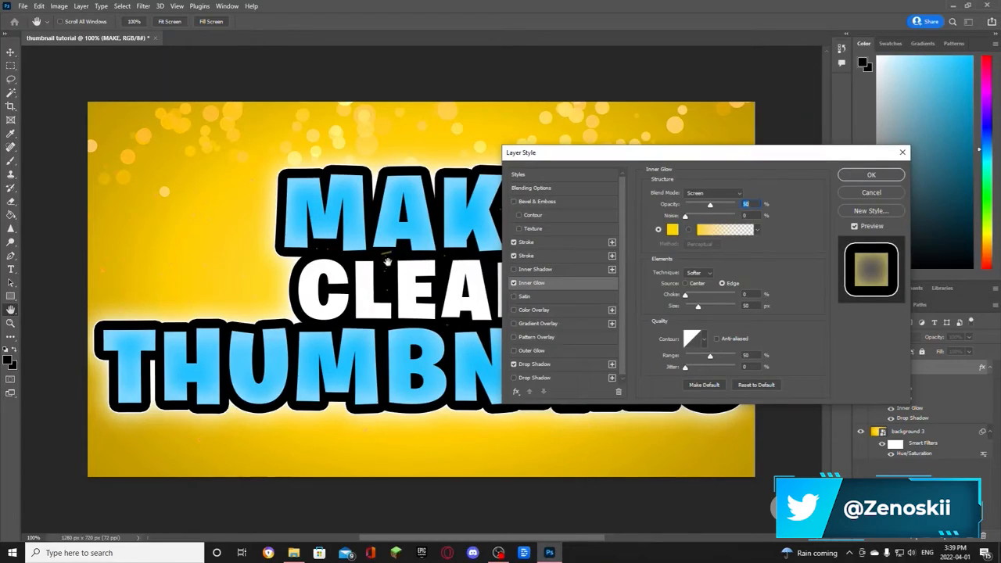
mouse_move(699, 305)
left_mouse_down()
mouse_move(723, 307)
mouse_move(696, 310)
left_mouse_up()
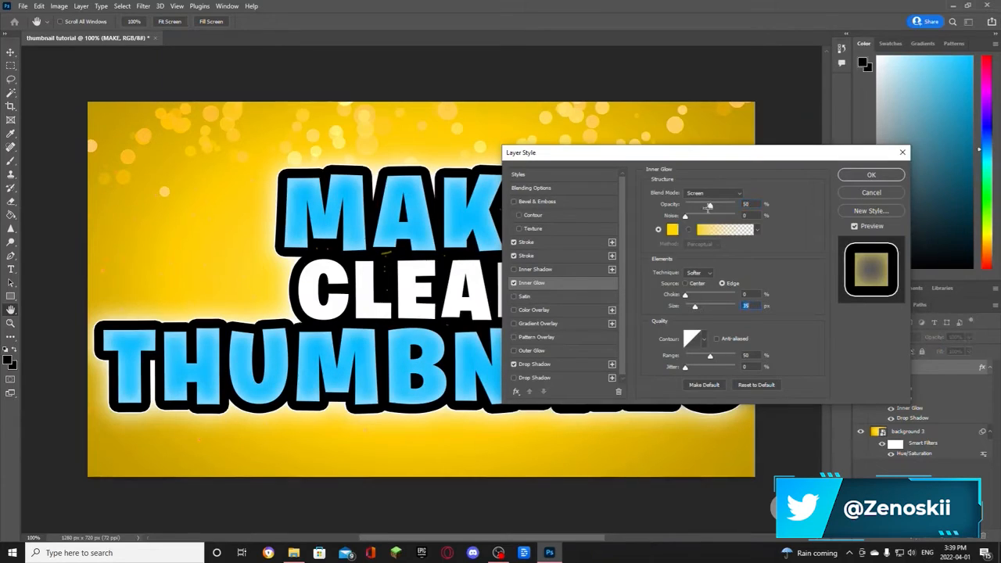
key("Return")
On a new layer above the text, paint black over the glowing marks between the letters with a slightly larger brush
key("ctrl+shift+alt+n")
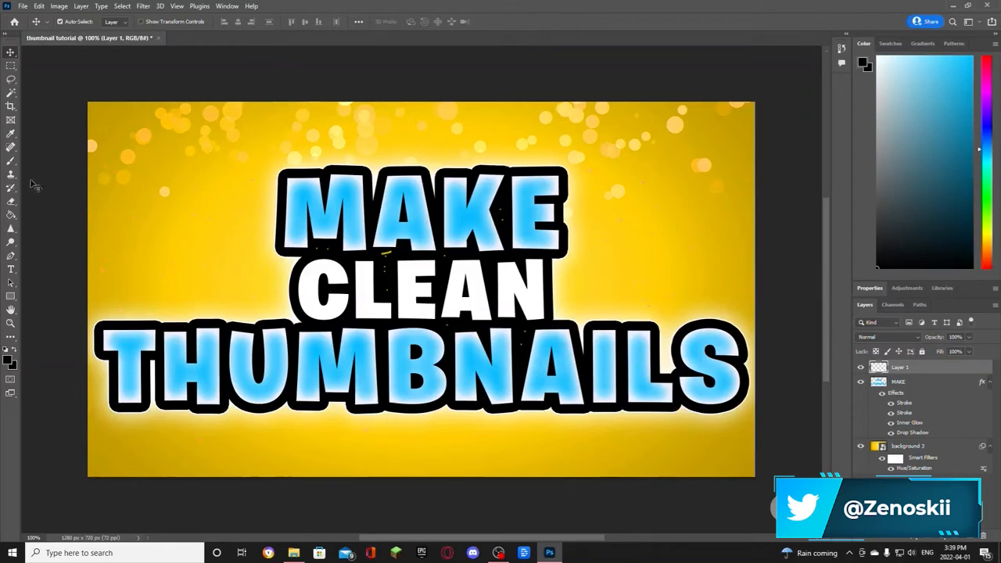
left_click(11, 160)
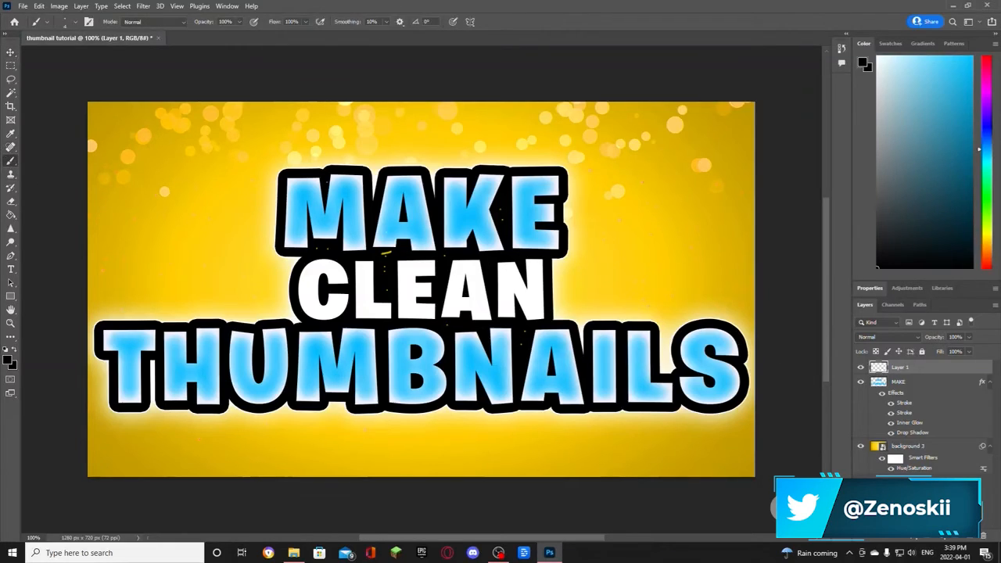
left_click(74, 22)
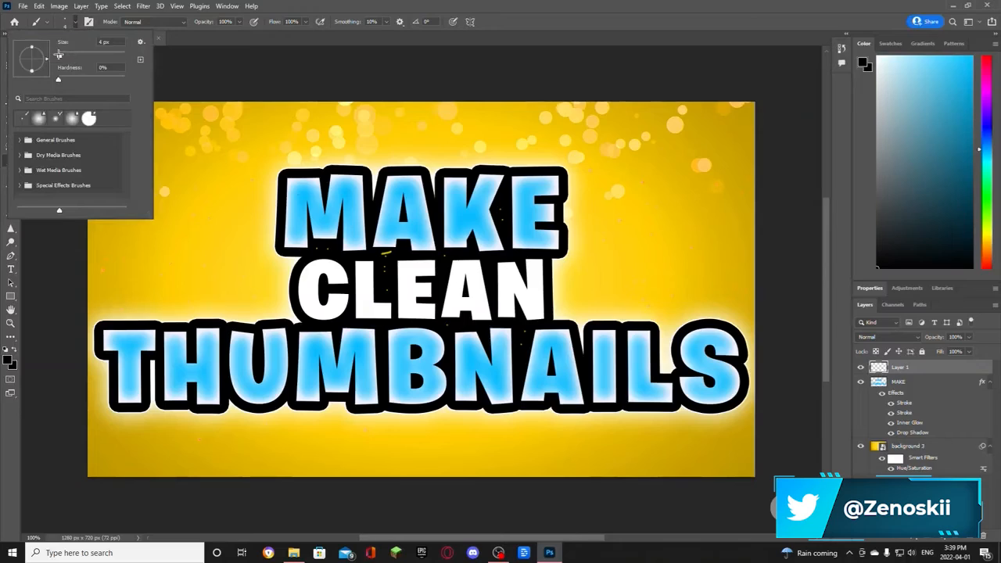
left_click_drag(60, 56, 62, 54)
key("Return")
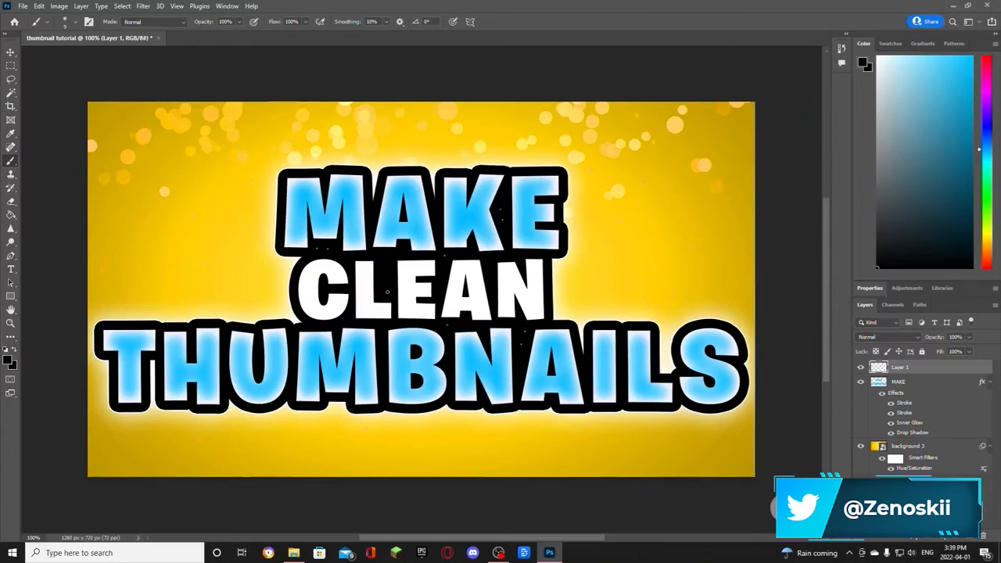
Merge the black touch-up layer down into the text layer
left_click(10, 52)
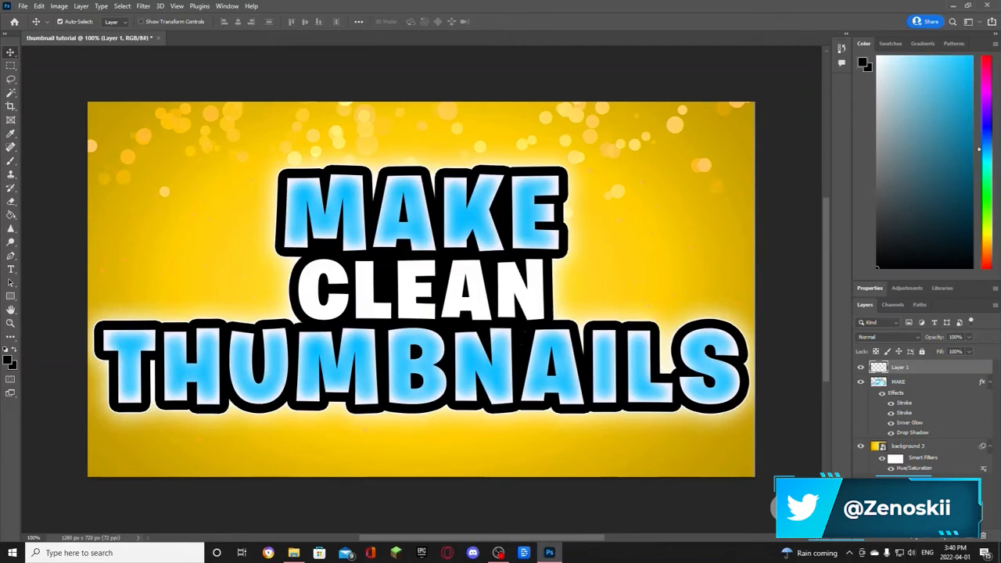
right_click(927, 378)
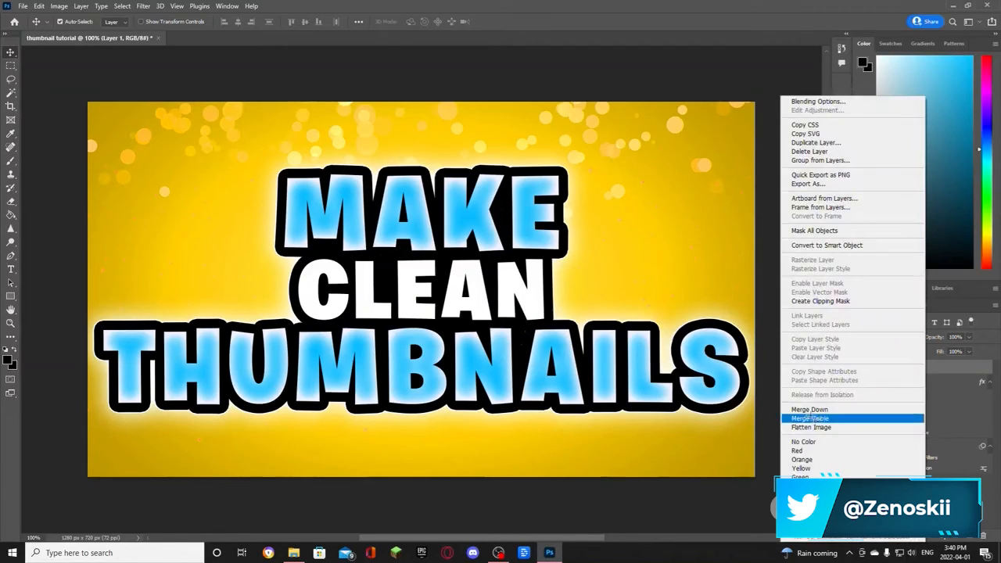
left_click(875, 418)
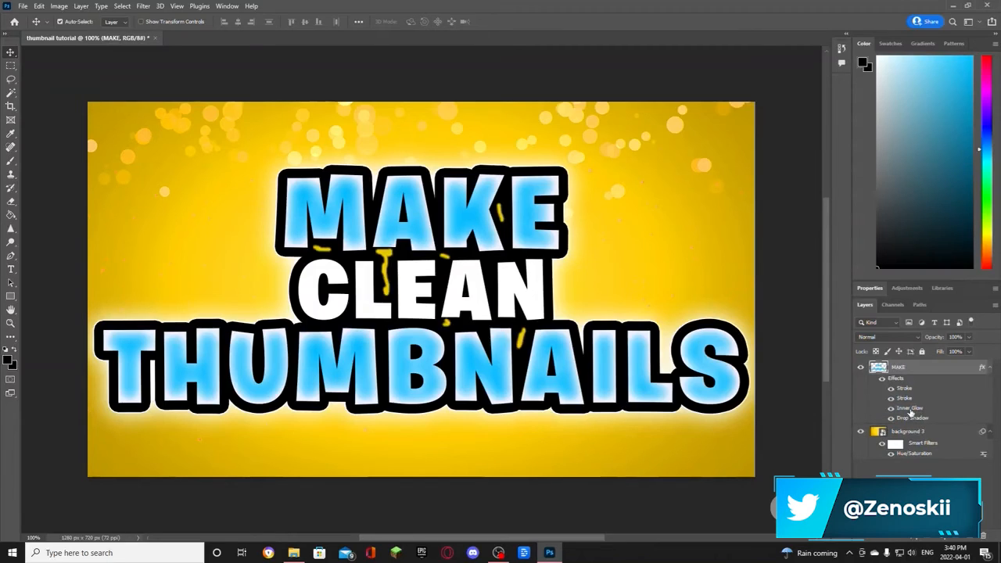
Lower the opacity of the text layer's inner glow to about 80% and apply it
double_click(910, 409)
left_click_drag(730, 204, 718, 205)
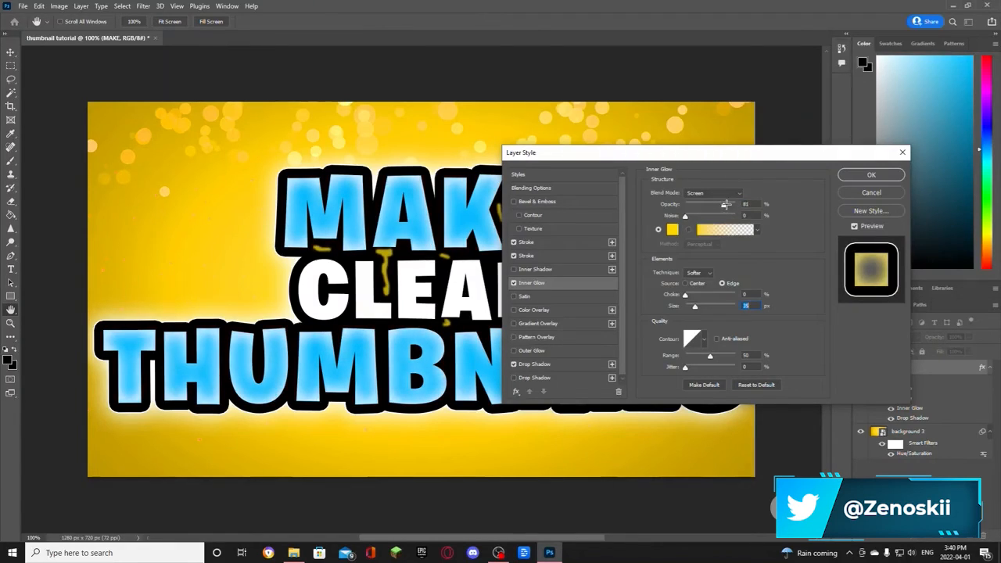
left_click(871, 174)
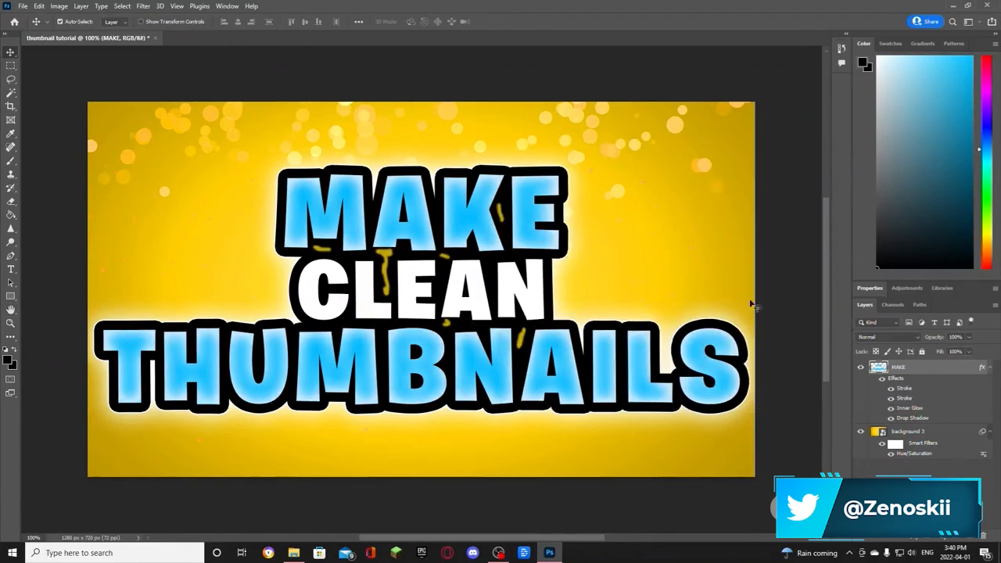
Create a new blank layer above the text layer
left_click(971, 536)
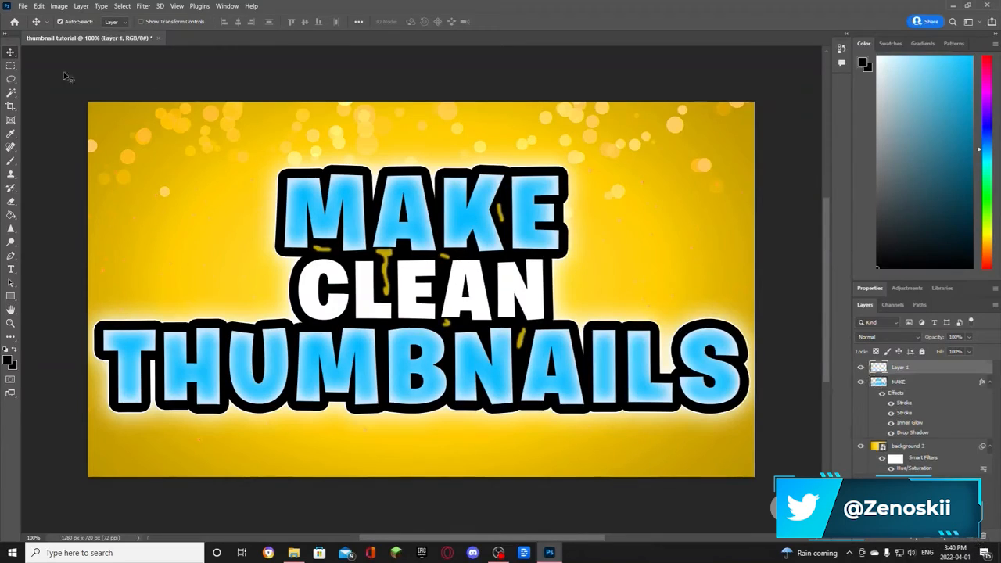